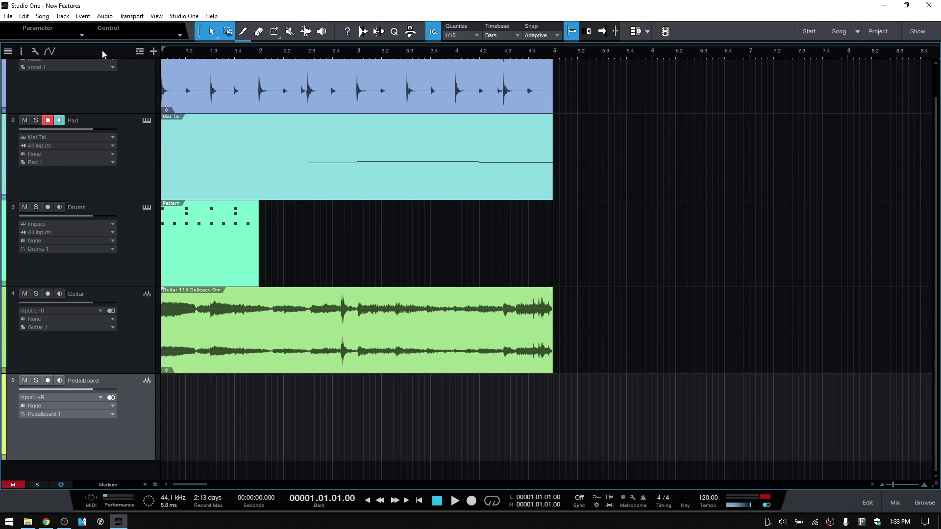
Widen the track column until the global track controls are laid out individually, and narrow it back to the compact layout.
click(140, 52)
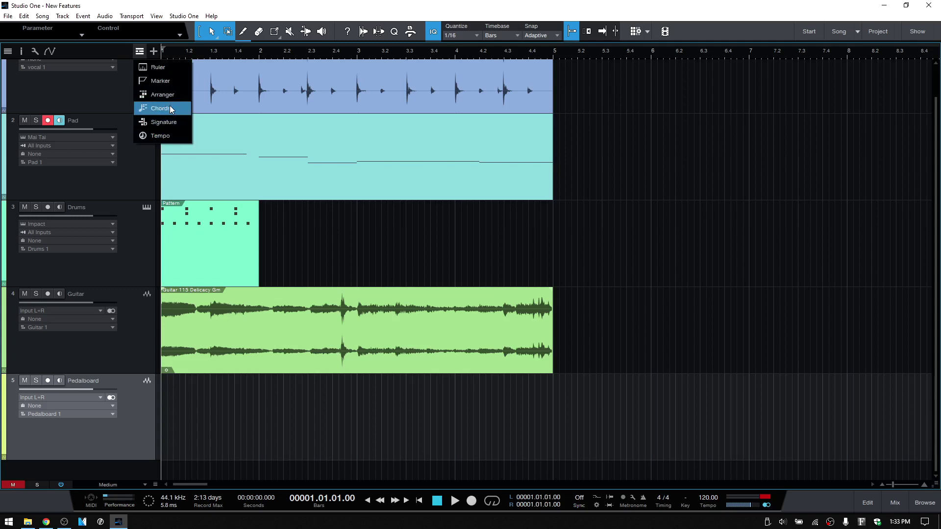
click(104, 52)
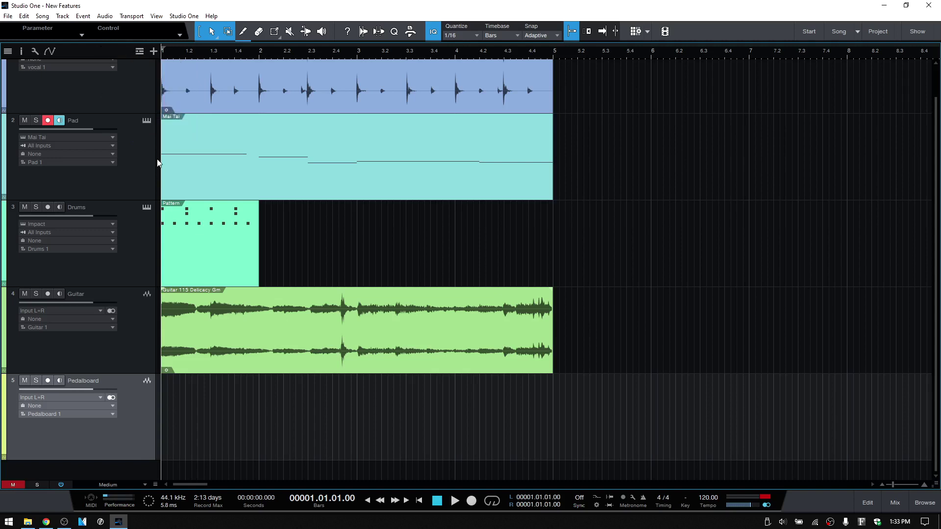
drag(160, 155, 186, 156)
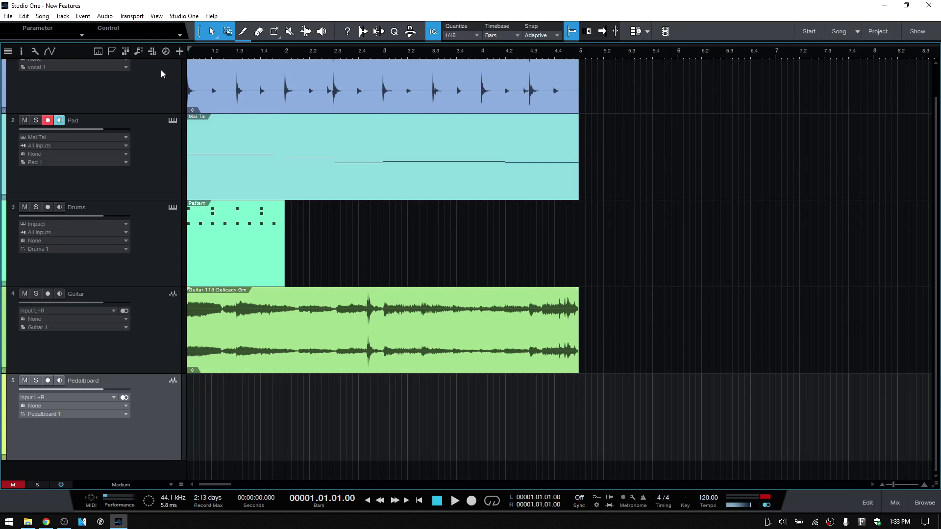
click(186, 173)
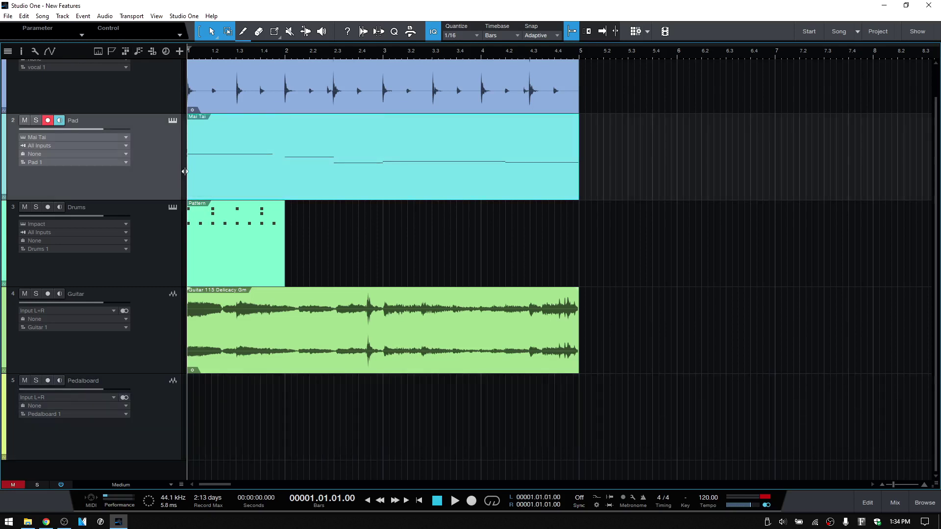
drag(184, 171, 153, 168)
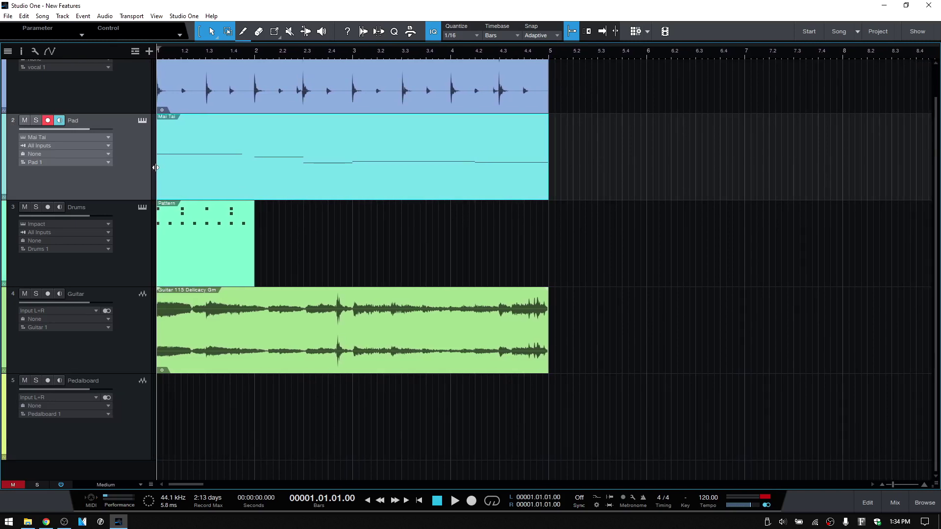
Show the secondary Ruler in the arrangement and switch its format to Samples and after that to Frames.
click(134, 52)
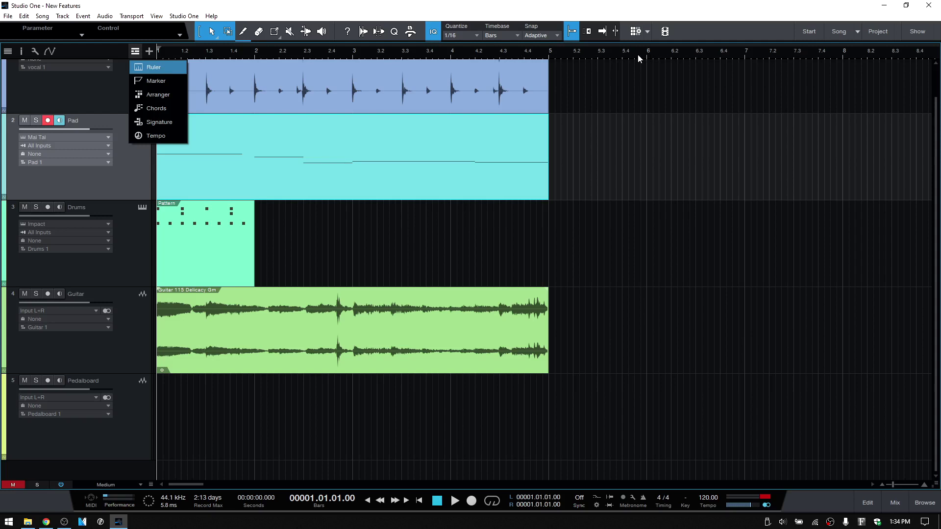
click(148, 69)
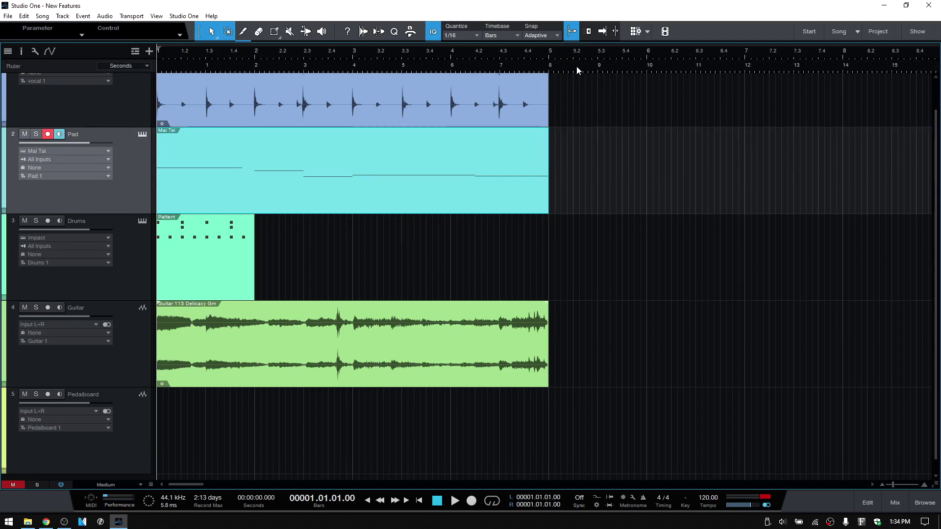
click(143, 66)
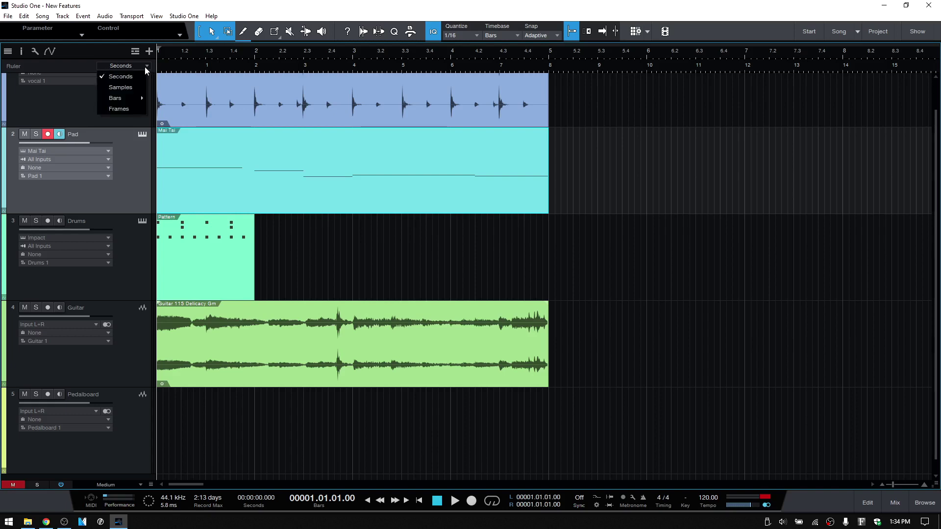
click(128, 85)
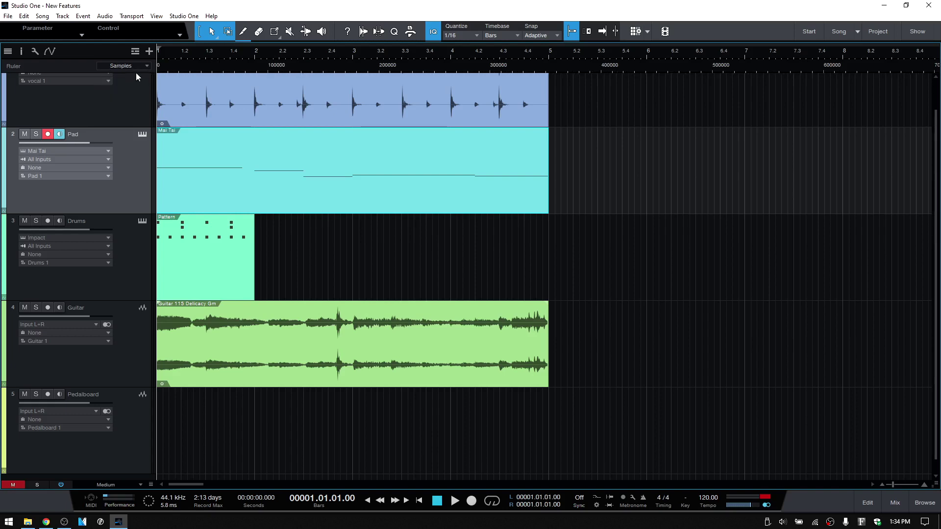
click(142, 67)
mouse_move(122, 101)
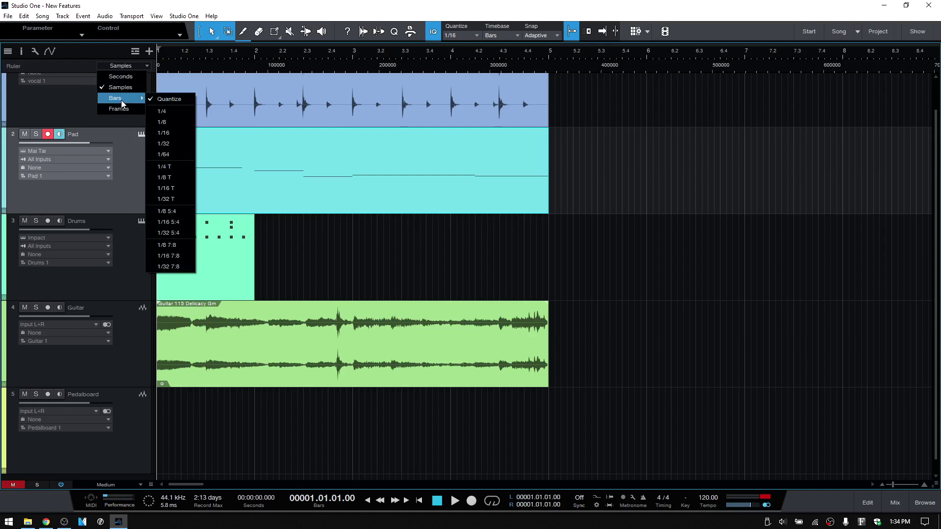
click(118, 108)
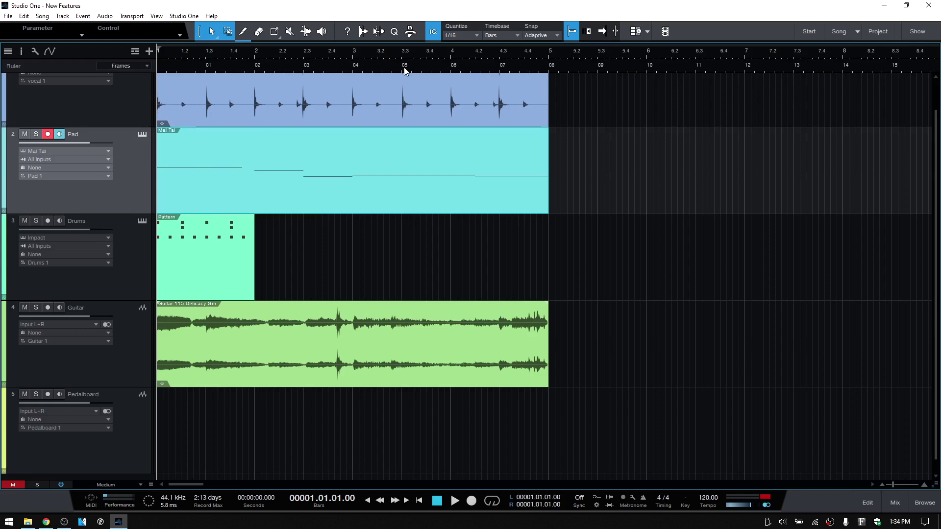
Set the secondary ruler's format to Seconds from the timeline's options, and hide the ruler.
right_click(424, 70)
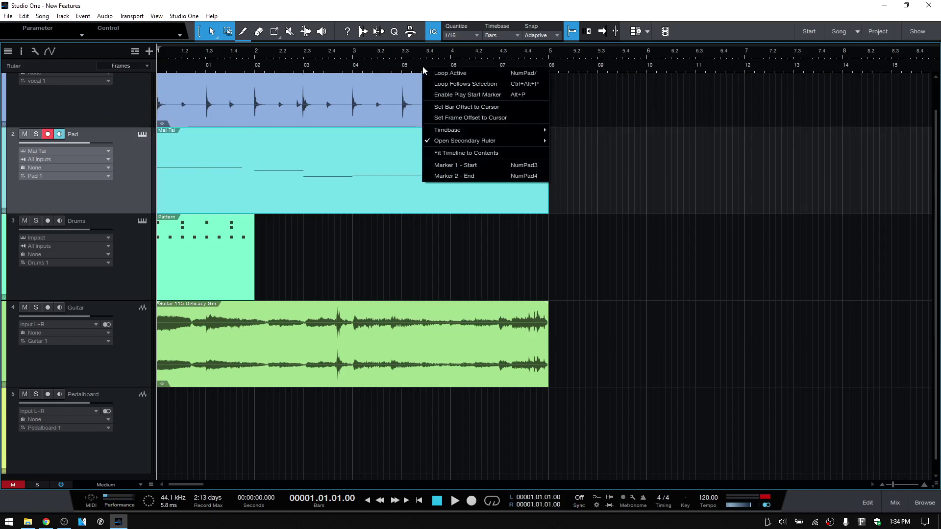
mouse_move(457, 139)
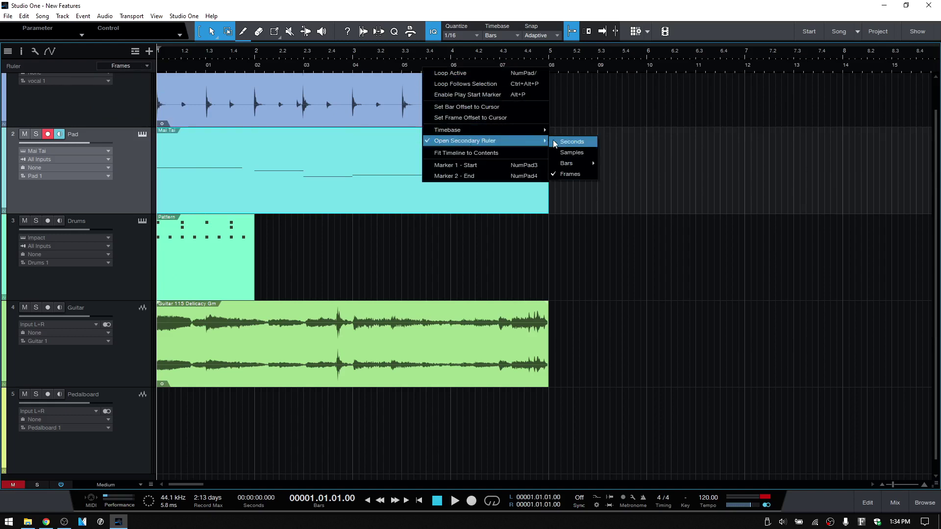
click(565, 142)
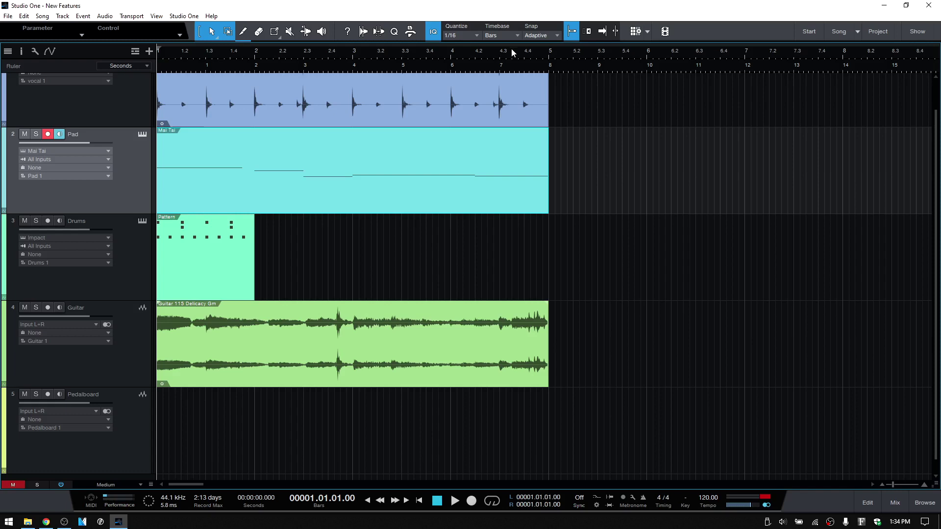
click(134, 51)
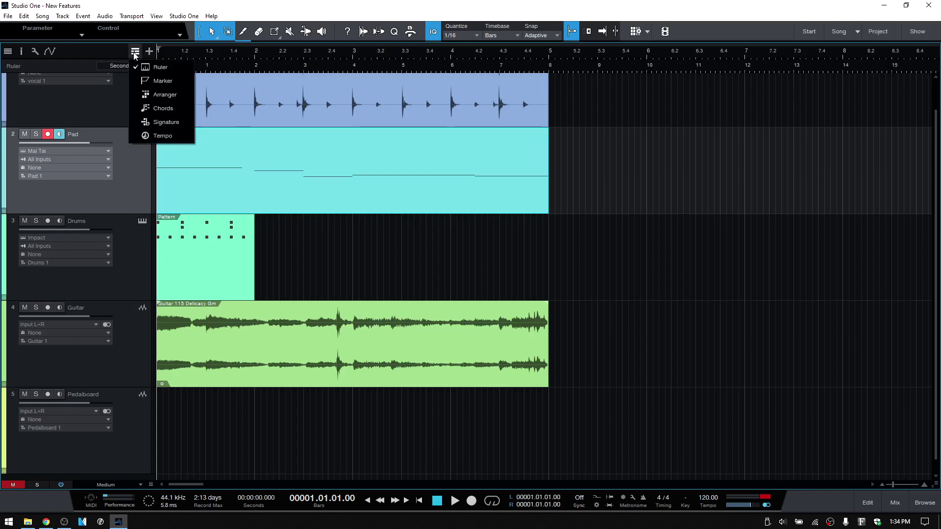
click(158, 68)
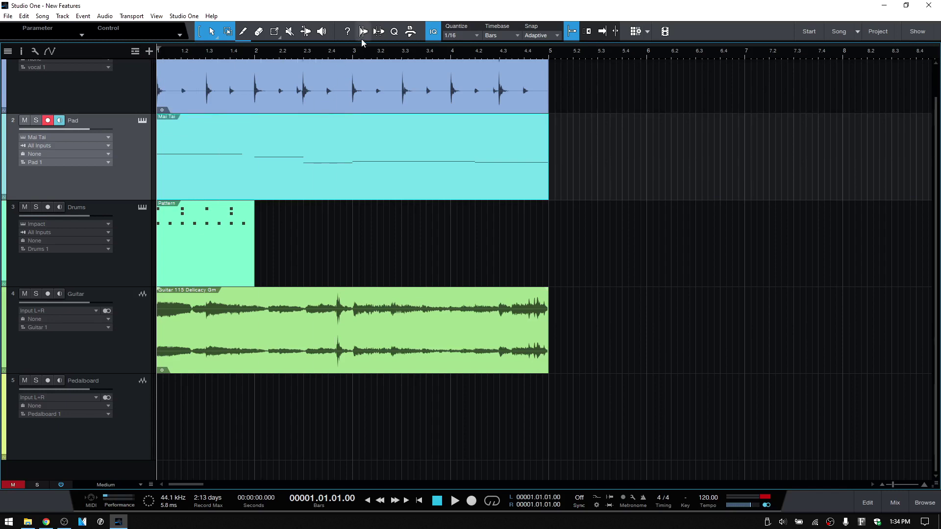
Show the secondary ruler from the timeline's options, examine its format and bar subdivision choices, and hide it again.
right_click(376, 55)
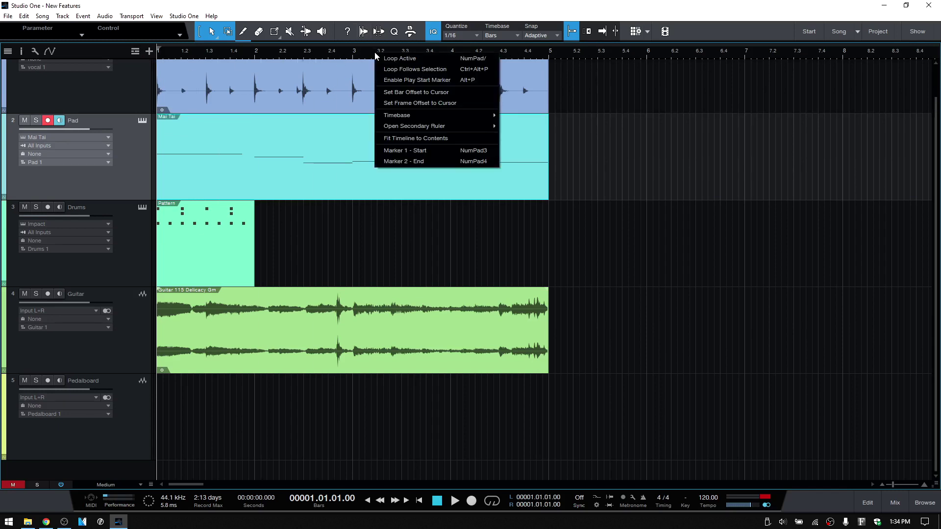
click(409, 129)
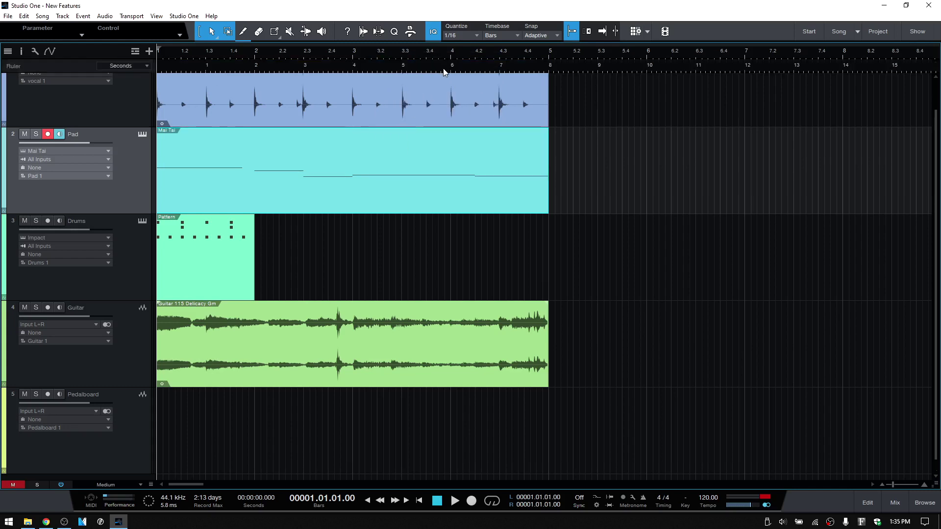
right_click(443, 69)
mouse_move(488, 143)
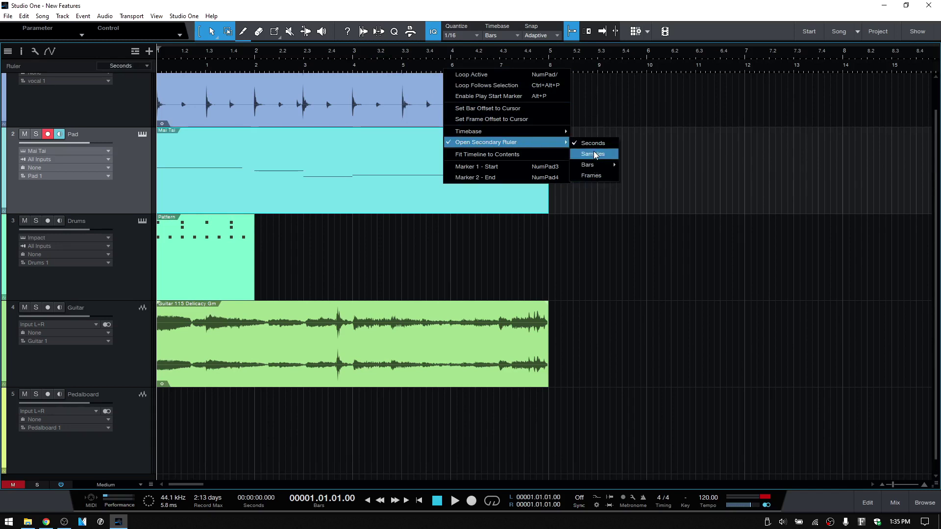
mouse_move(590, 165)
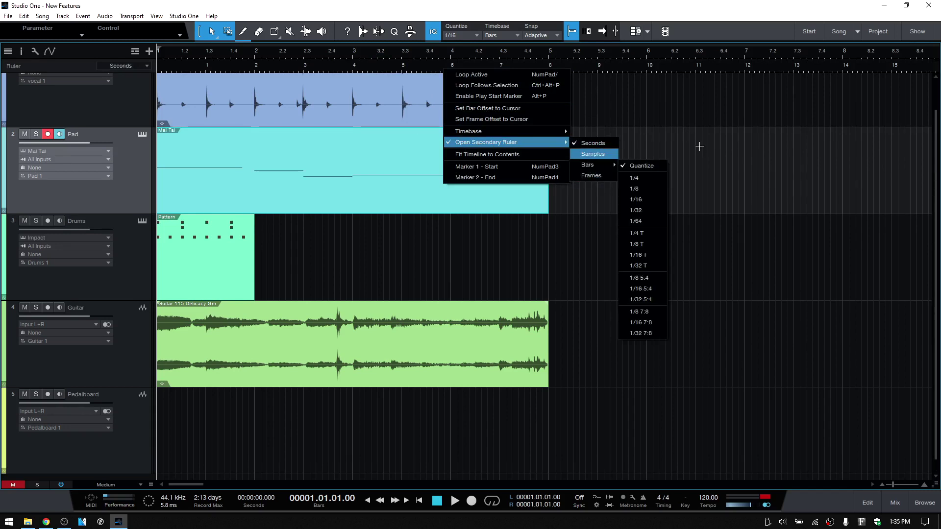
click(699, 146)
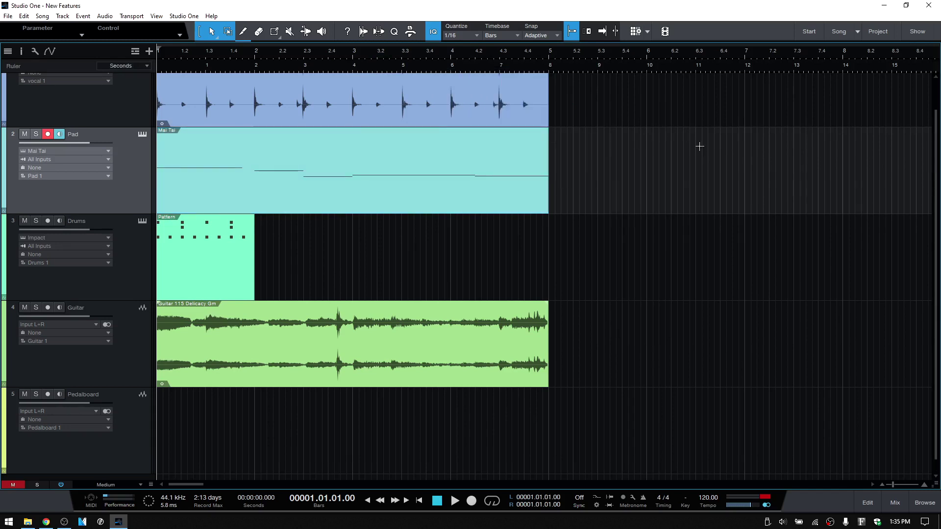
right_click(512, 68)
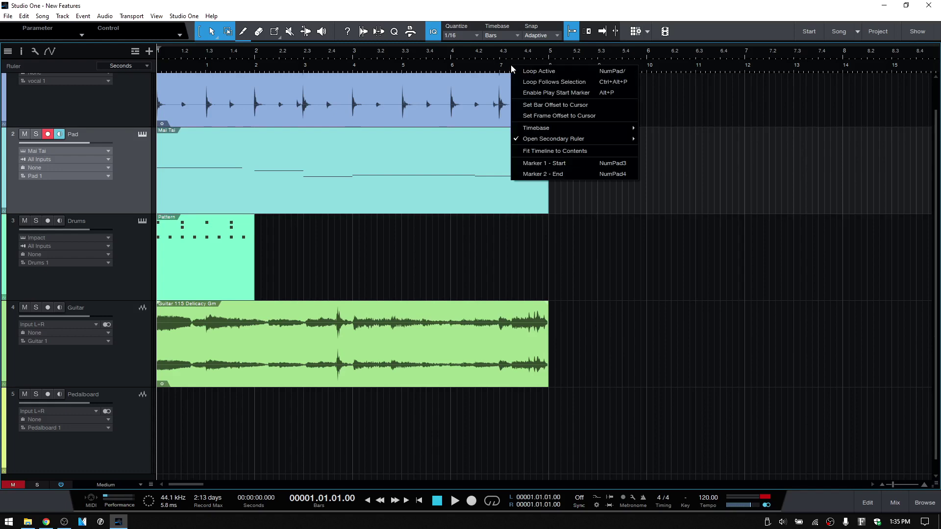
click(541, 139)
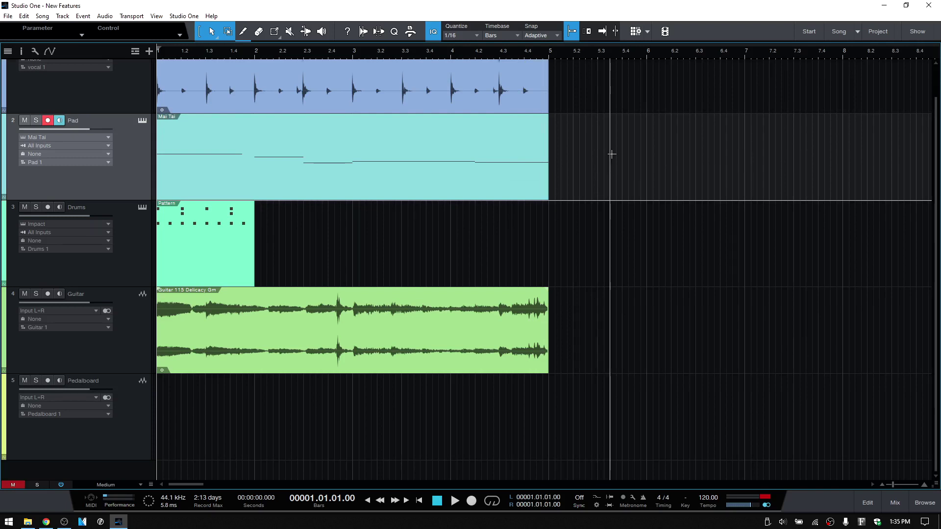
click(134, 51)
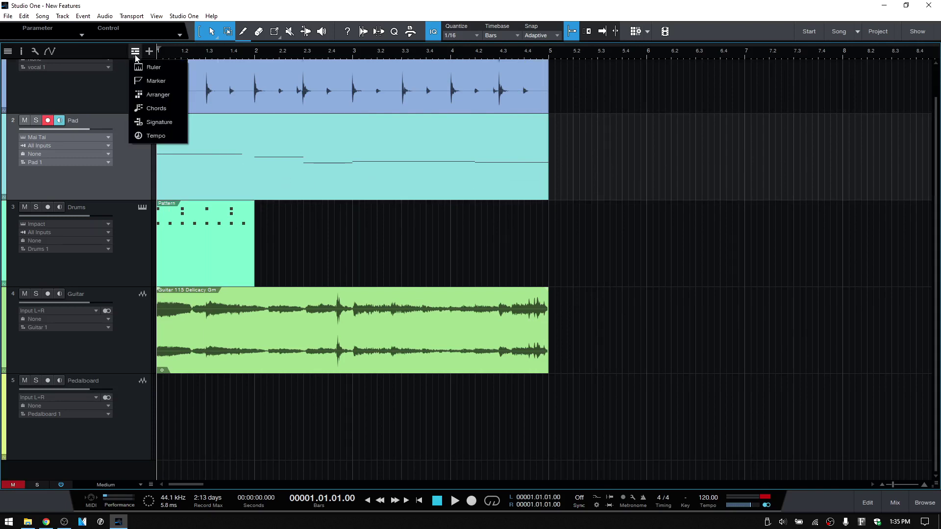
click(105, 53)
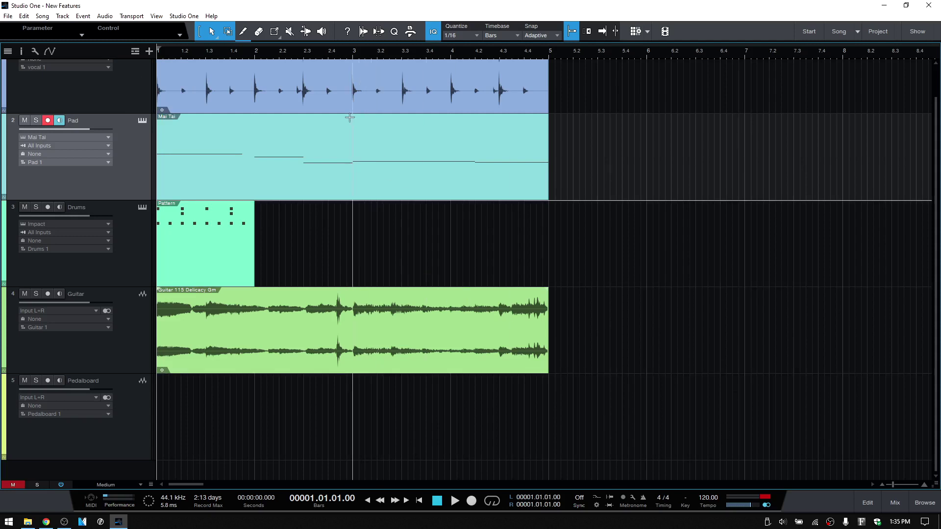
Open the vocal track's audio event in the editor, and briefly show and hide the editor's Marker track.
double_click(337, 105)
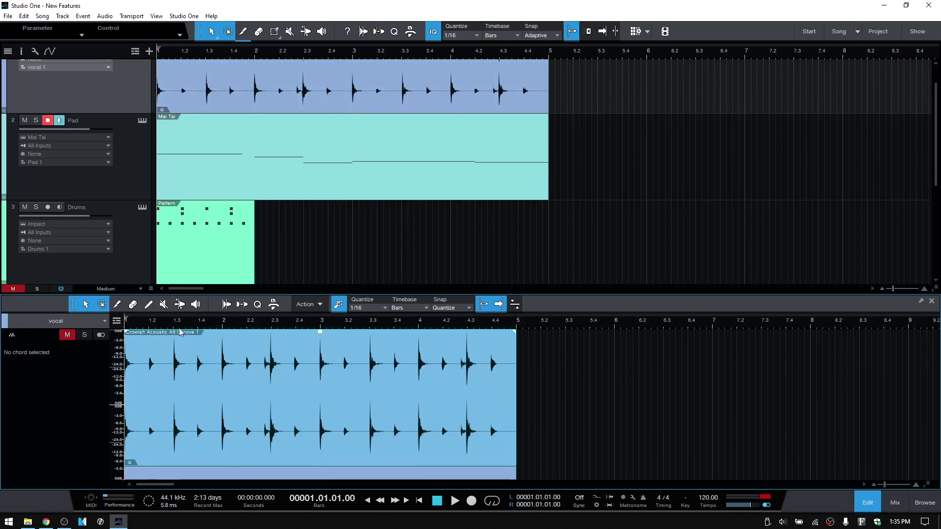
click(118, 320)
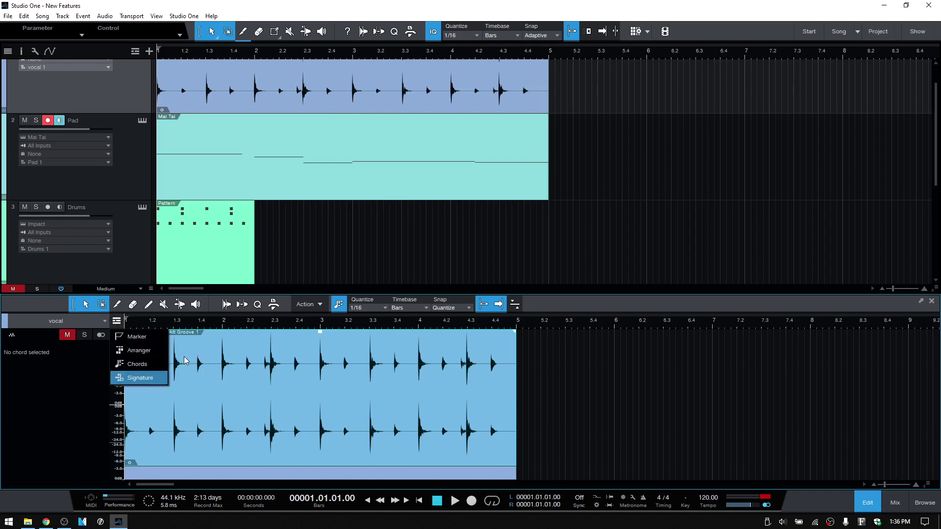
click(138, 337)
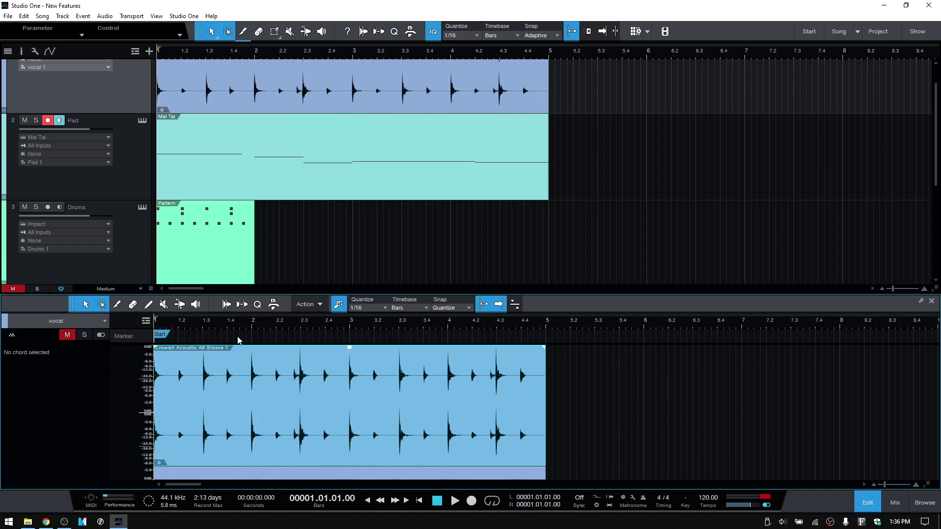
click(146, 320)
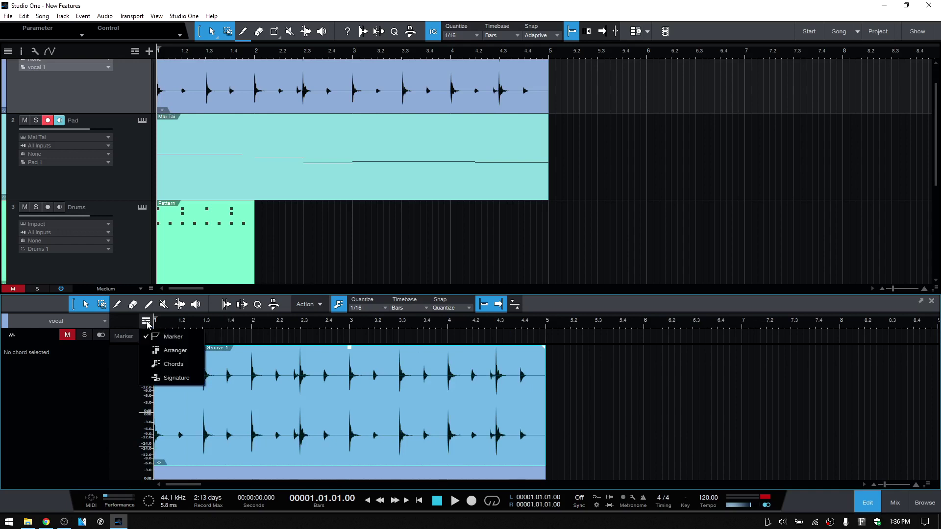
click(174, 337)
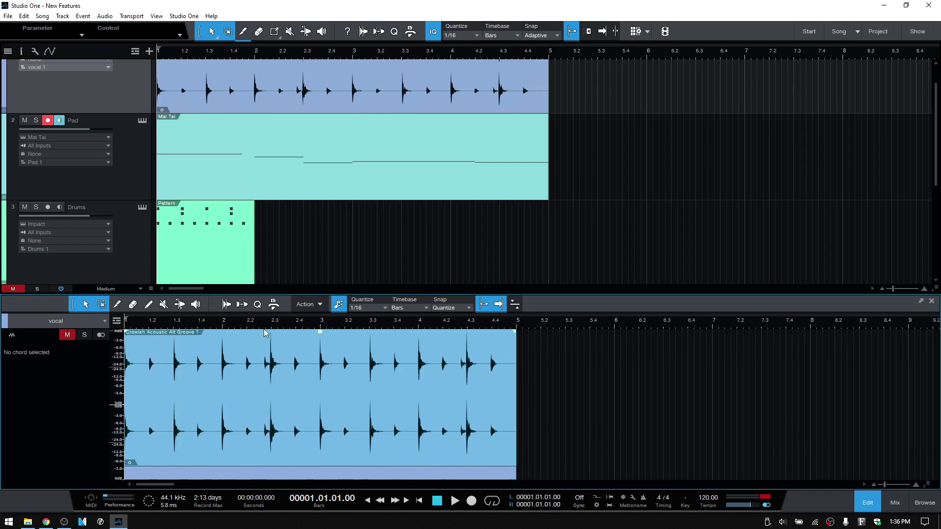
Show the Arranger track in the audio editor from its timeline's options, and hide it the same way.
right_click(346, 322)
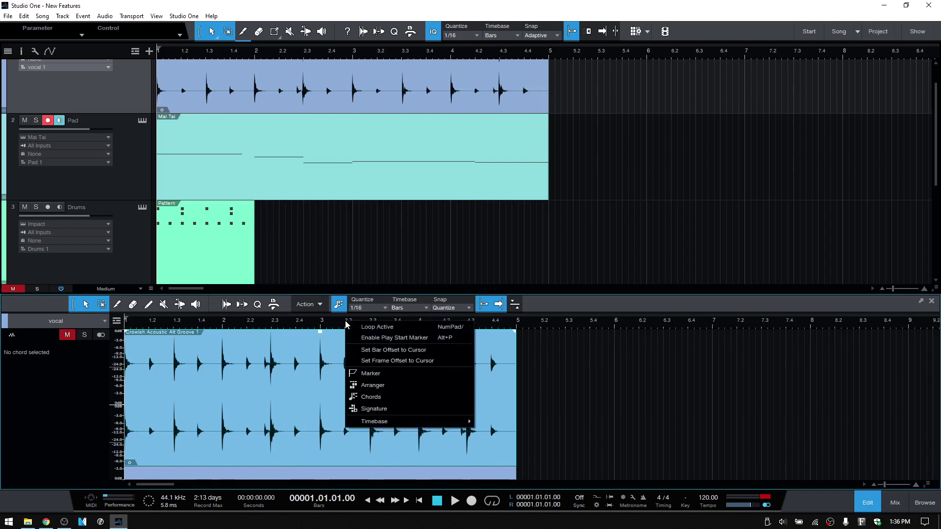
click(394, 386)
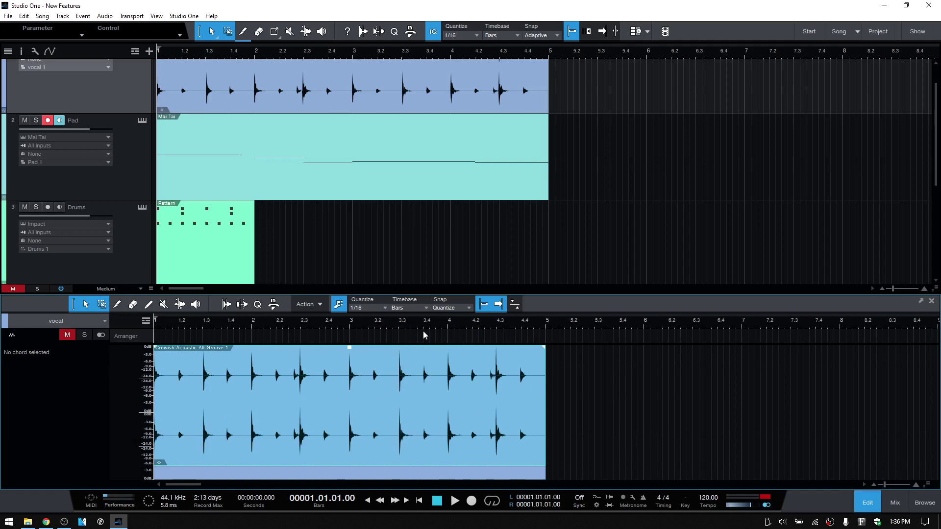
right_click(434, 321)
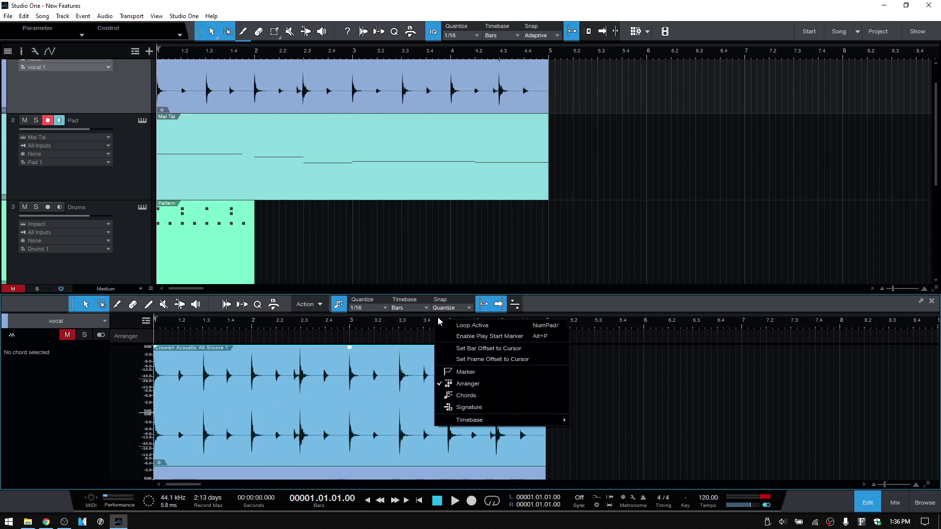
click(461, 385)
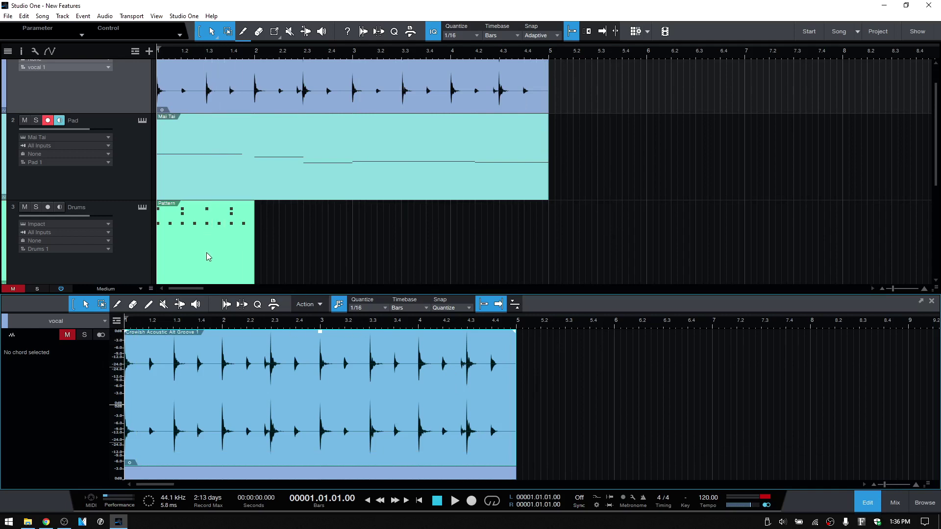
scroll(432, 161, down, 1)
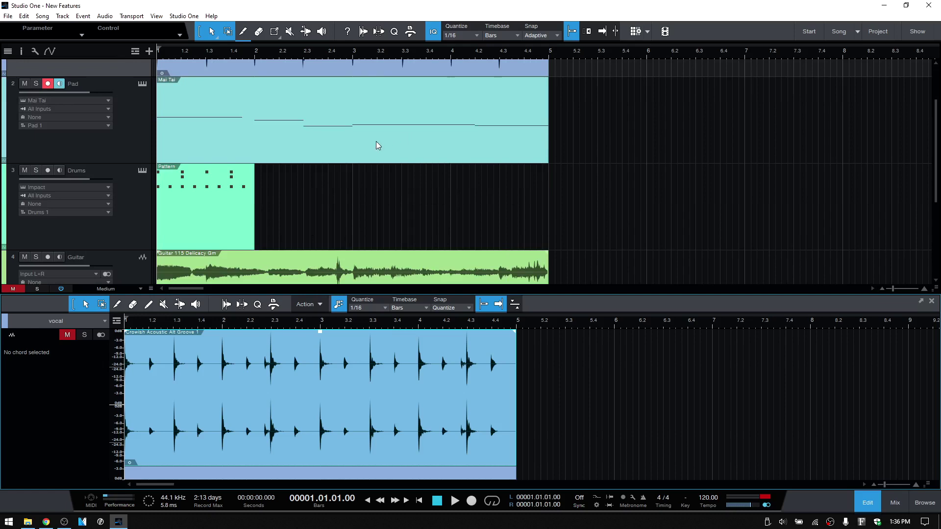
Open the Pad track's instrument part in the editor, look over its list of available global tracks, and close the editor.
click(389, 142)
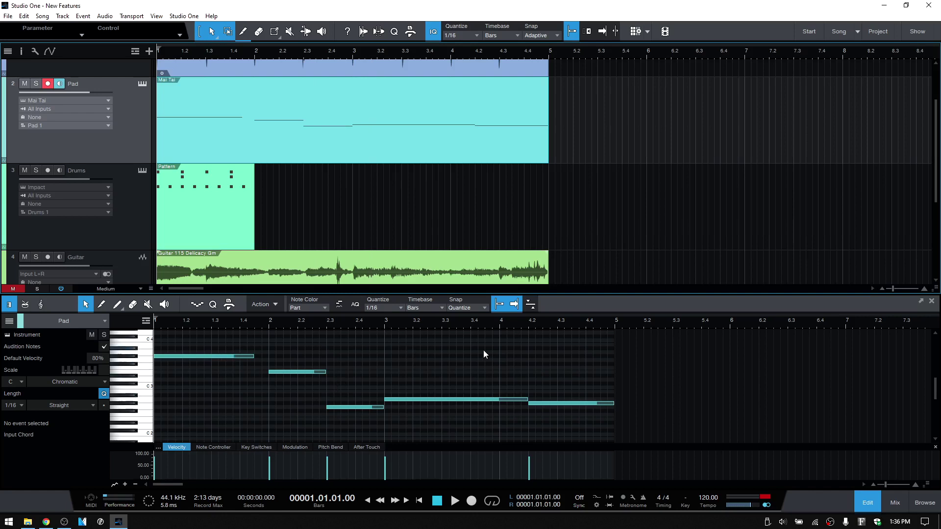
click(145, 321)
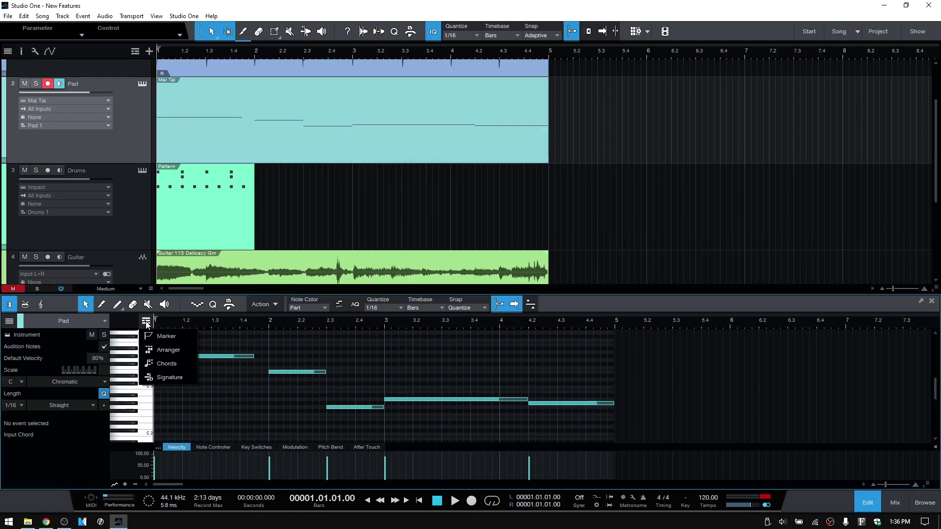
click(146, 322)
right_click(358, 326)
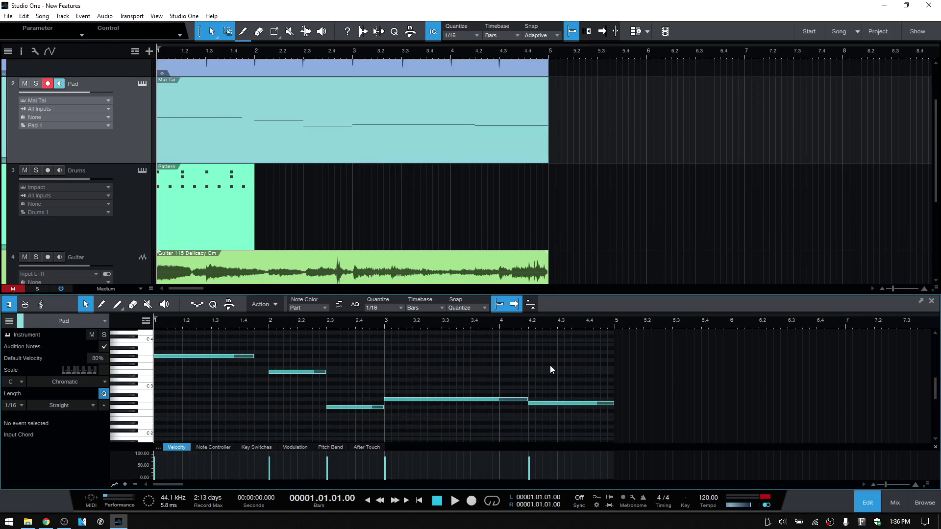
click(867, 503)
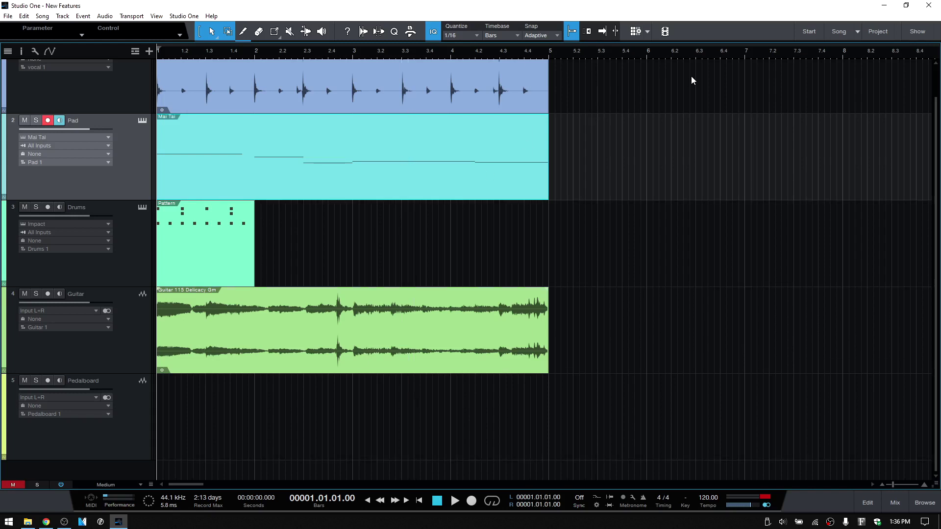
Place the playhead at bar 6 beat 3 and enable the Play Start Marker from the timeline's options.
right_click(646, 57)
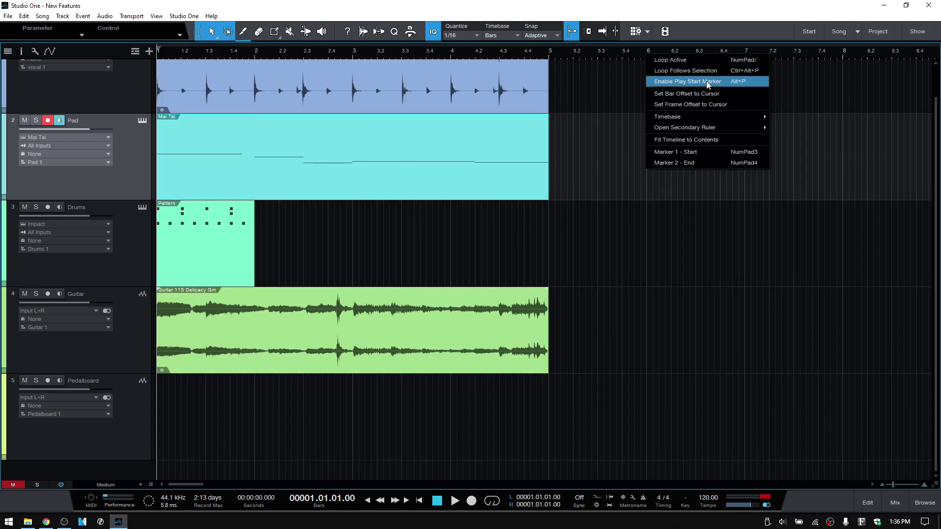
click(585, 126)
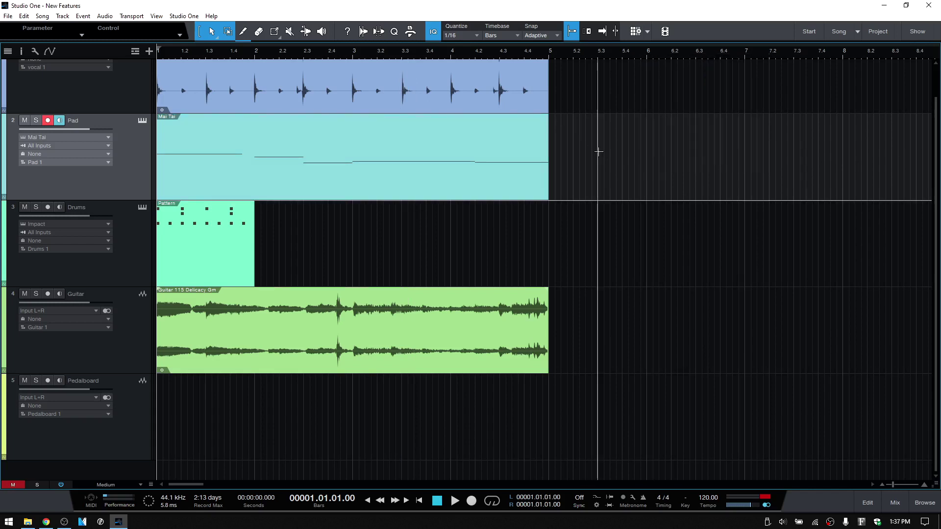
click(697, 56)
right_click(695, 54)
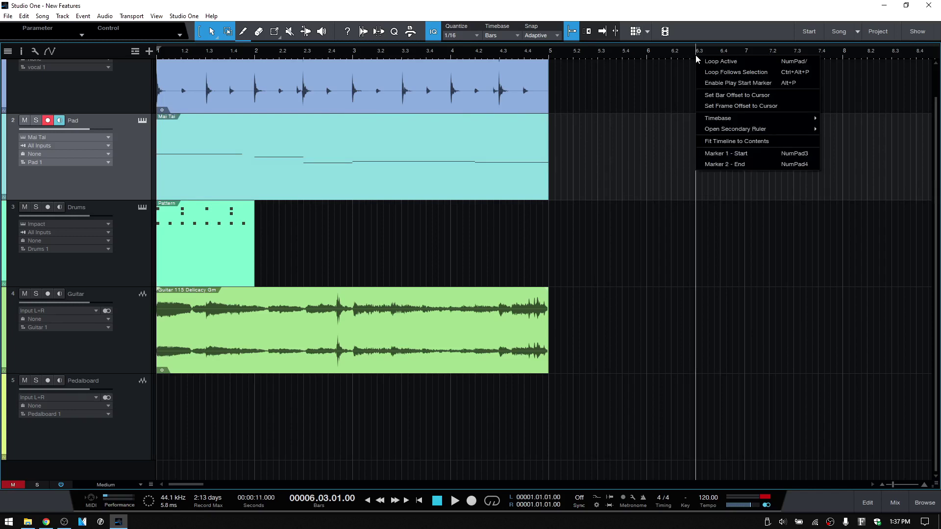
click(731, 81)
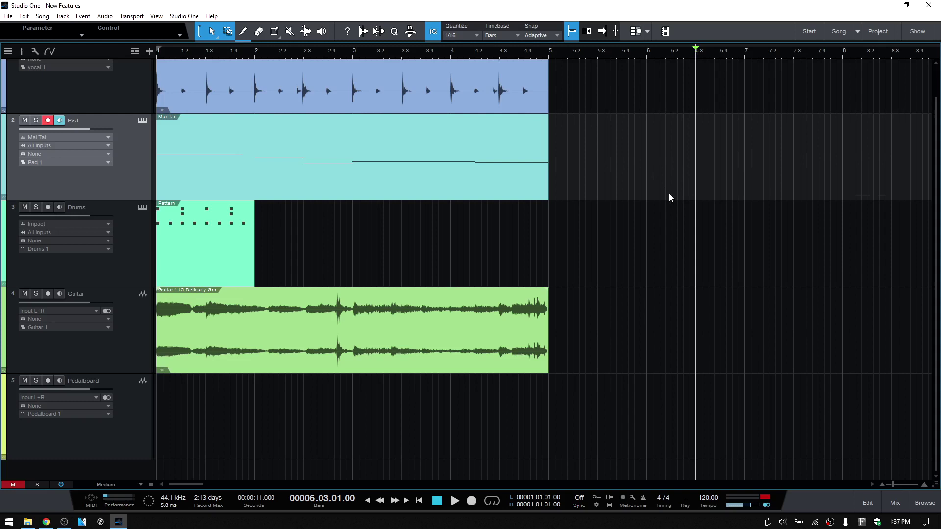
Test playback against the Play Start Marker with the playhead at bar 5 and at bar 8, and disable the marker.
click(551, 52)
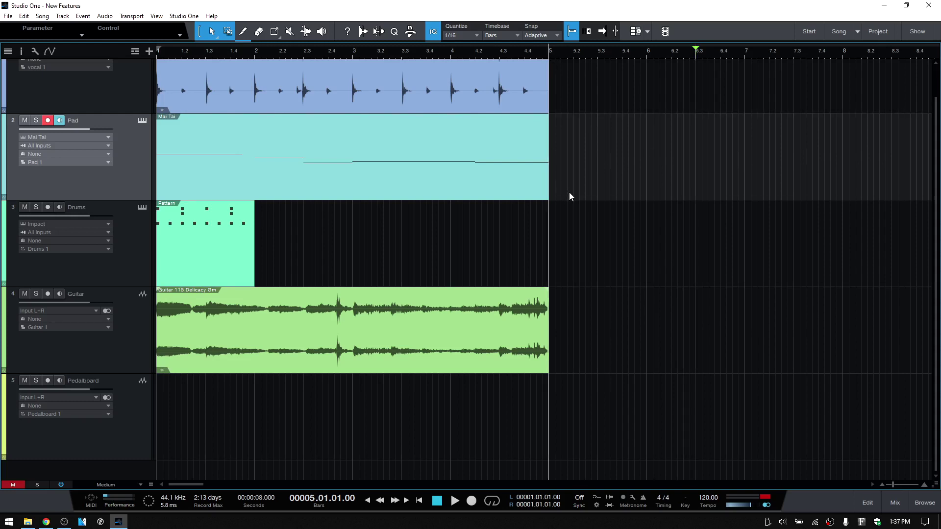
key(space)
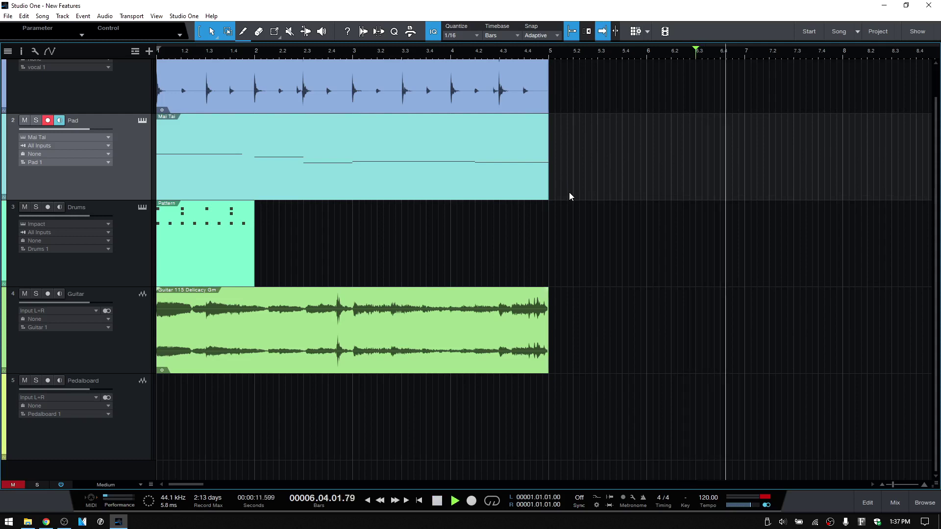
key(space)
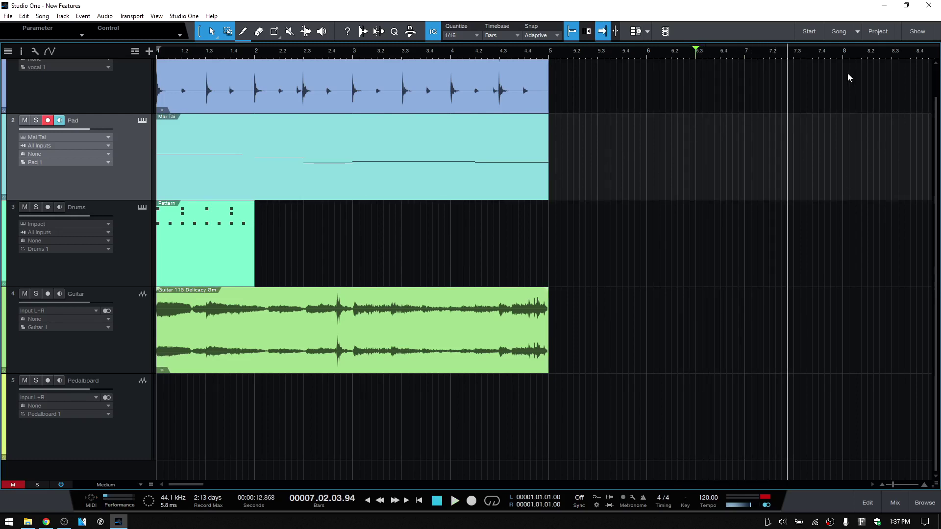
click(844, 56)
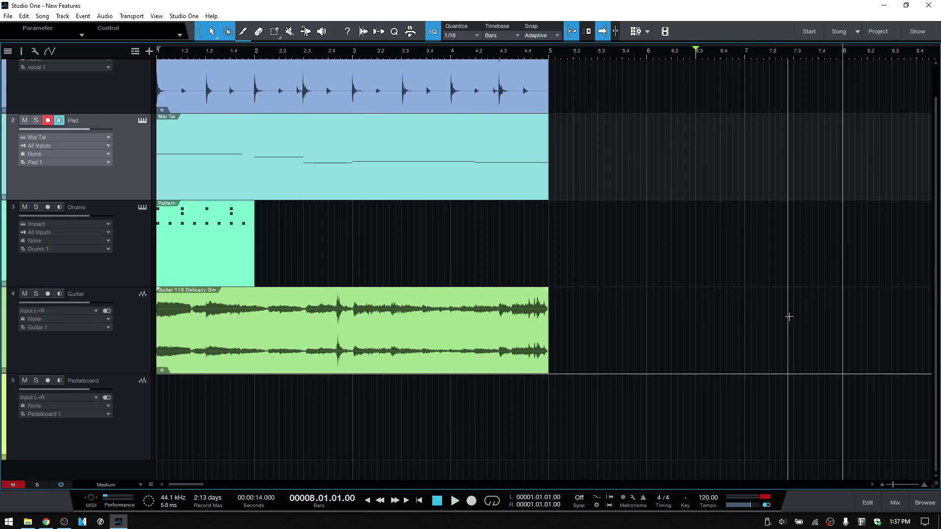
key(space)
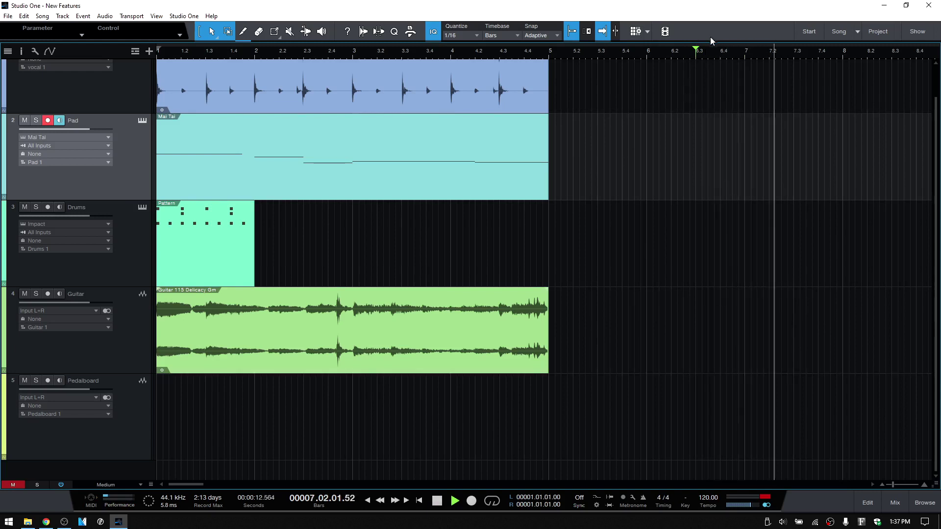
key(space)
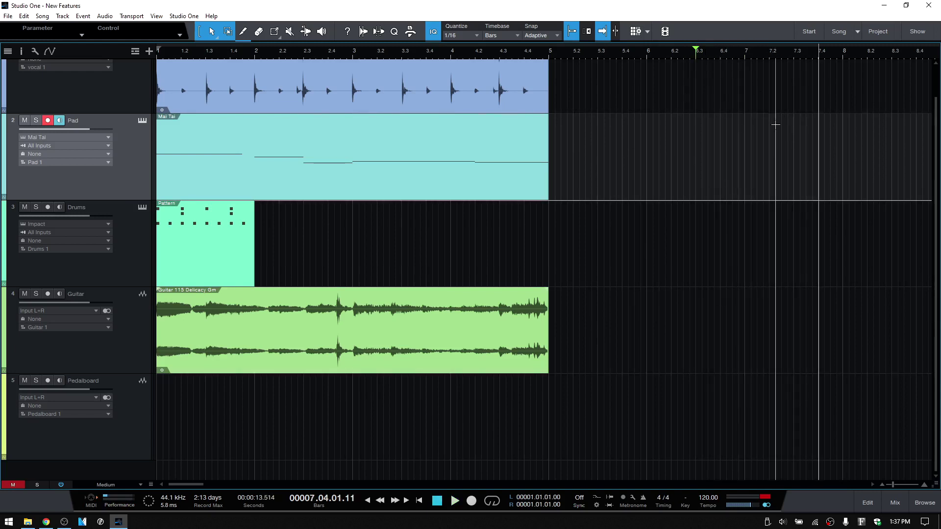
right_click(696, 52)
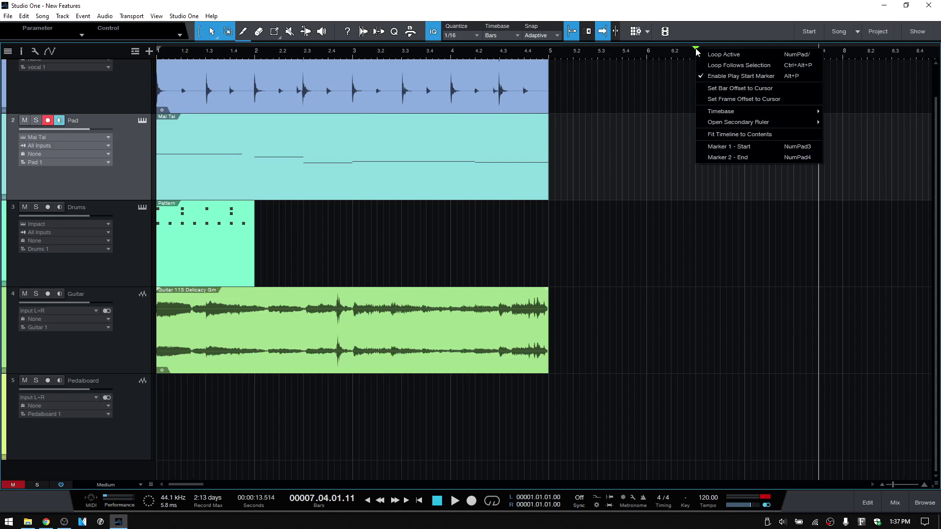
click(736, 76)
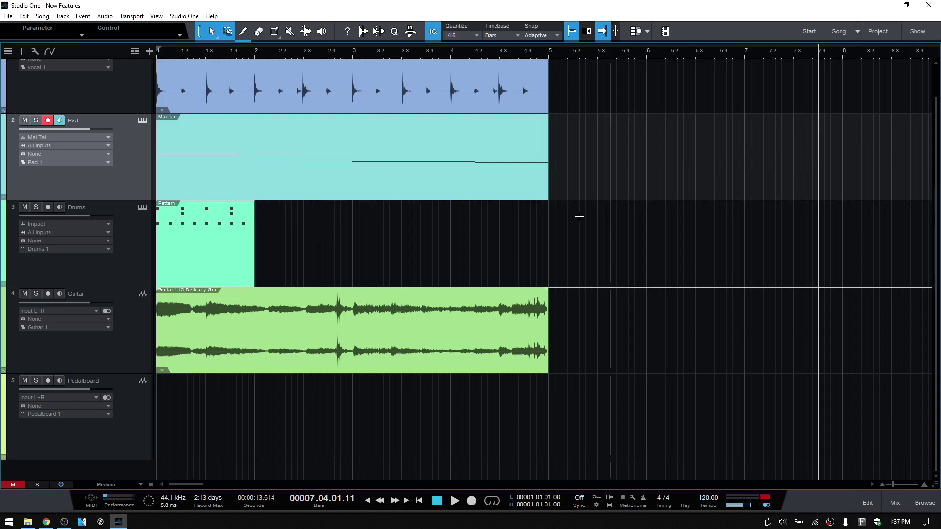
Show the track list, filter the tracks by "drum", and clear the filter.
click(7, 52)
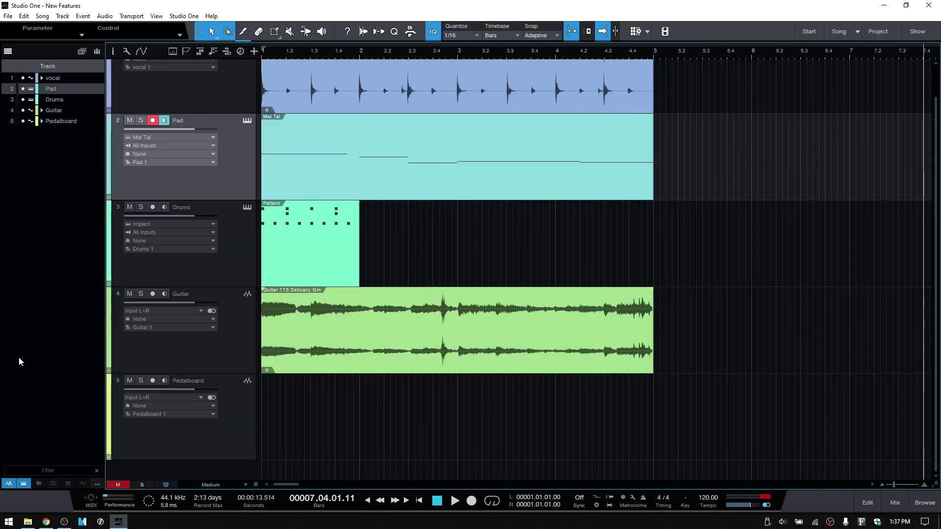
click(50, 472)
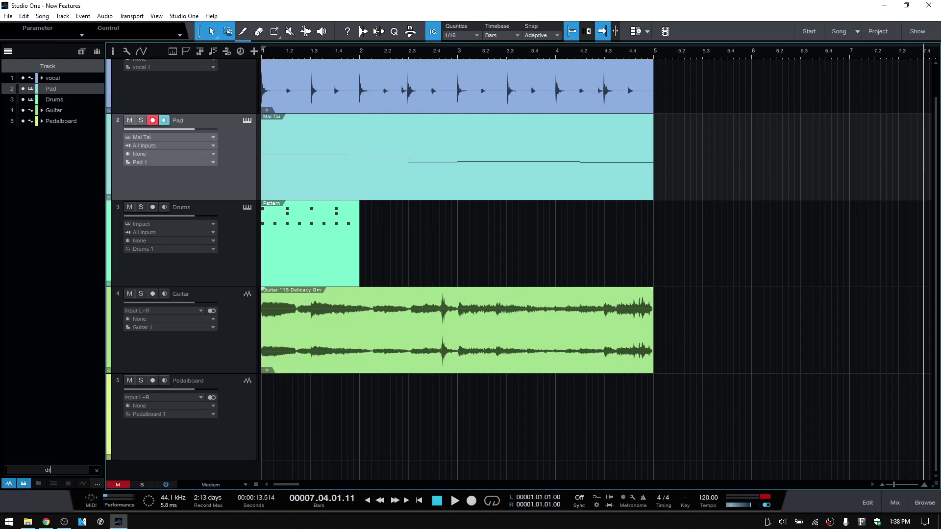
text(drum)
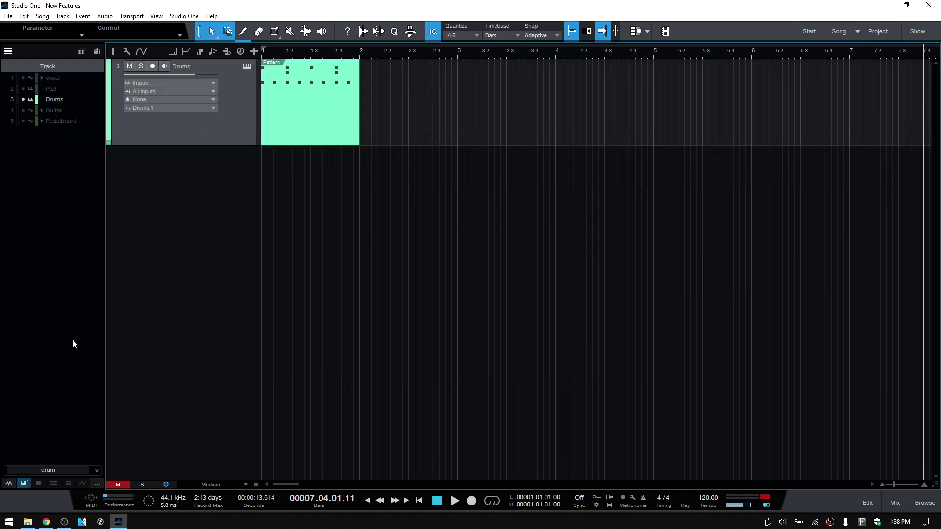
click(97, 471)
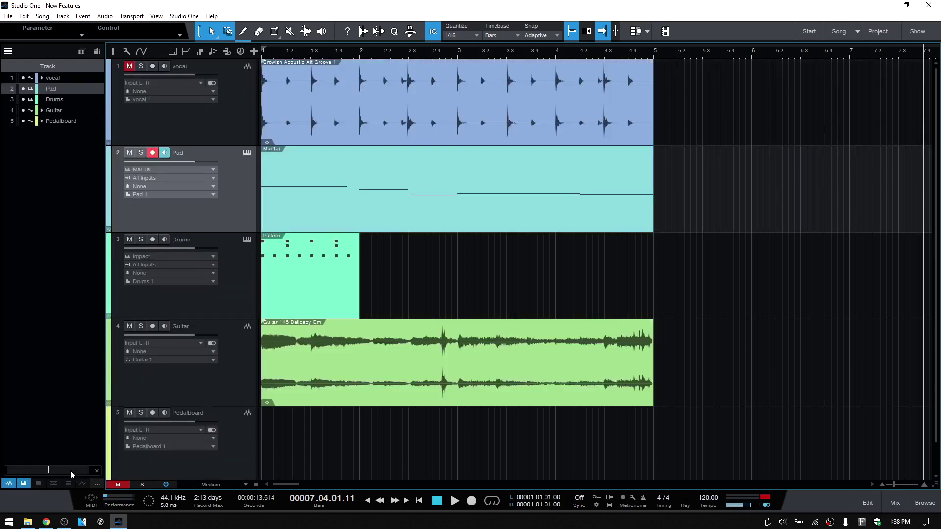
Filter the track list by "guitar", clear the filter, and hide the track list.
text(guitar)
key(Return)
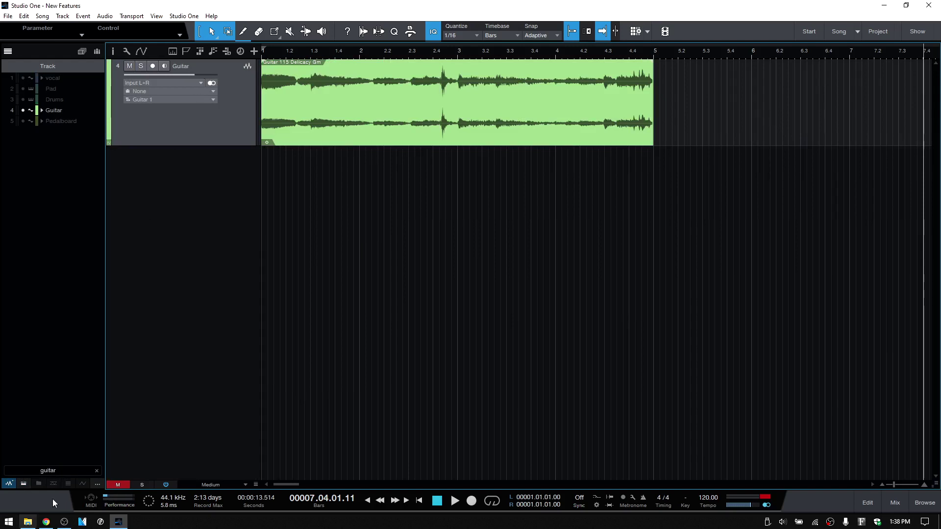
click(97, 471)
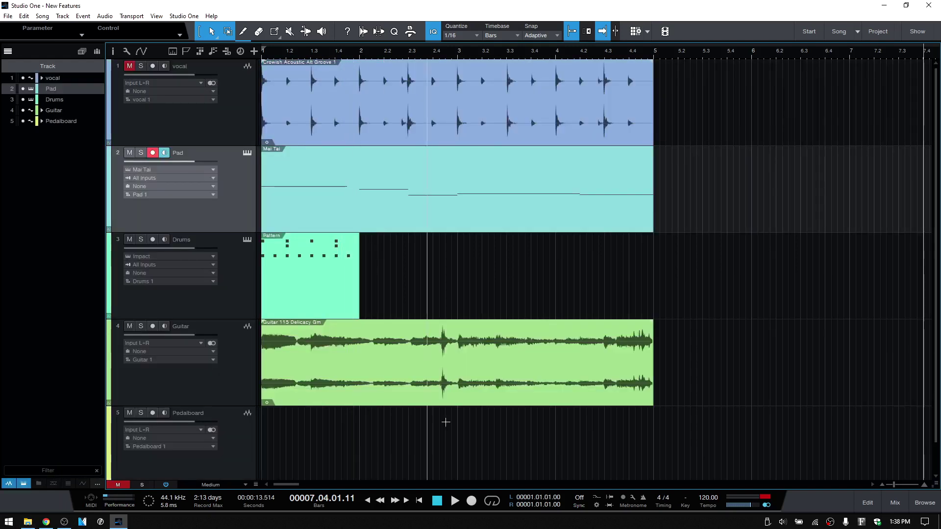
click(8, 52)
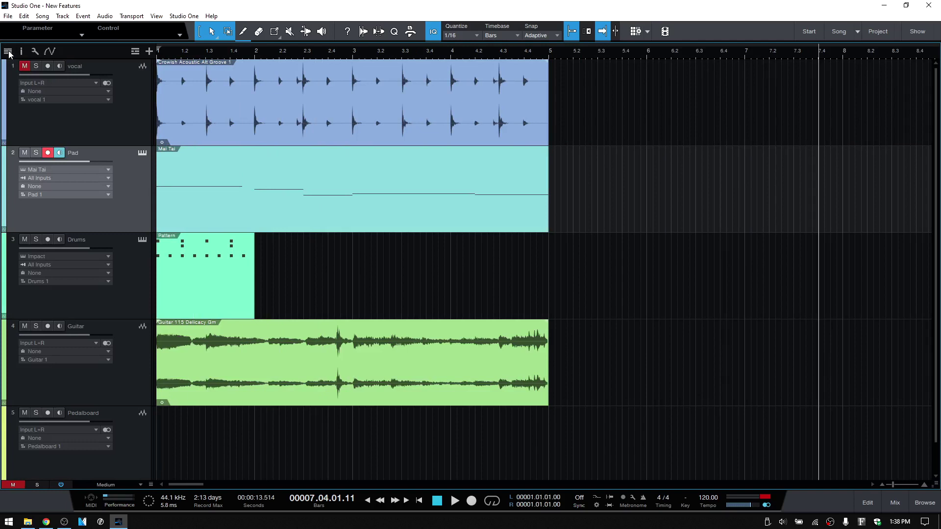
Open the mix console, filter its channel list by "pad", clear the filter, and close the console.
click(893, 504)
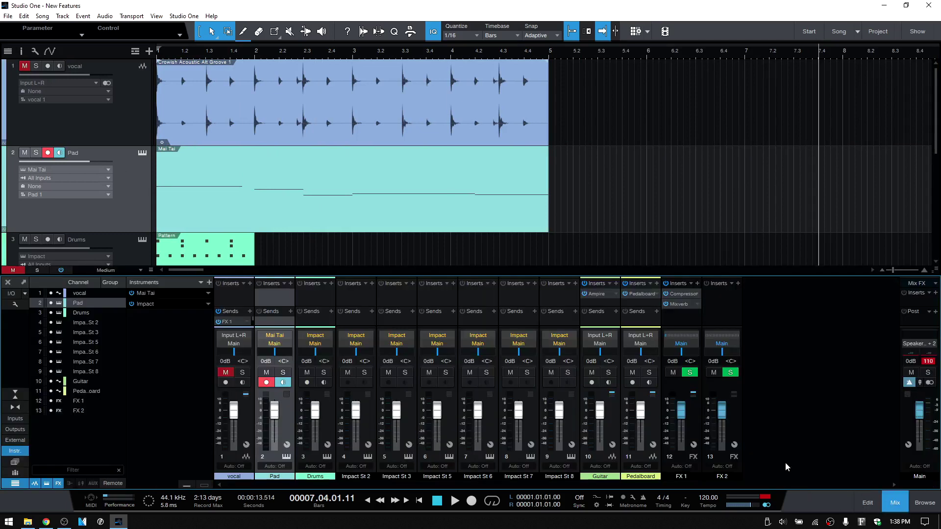
click(71, 472)
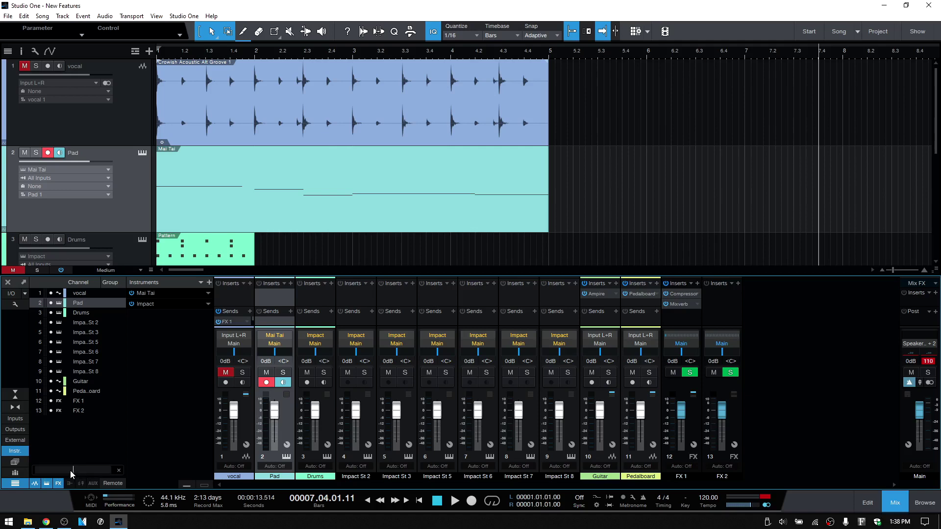
text(pad)
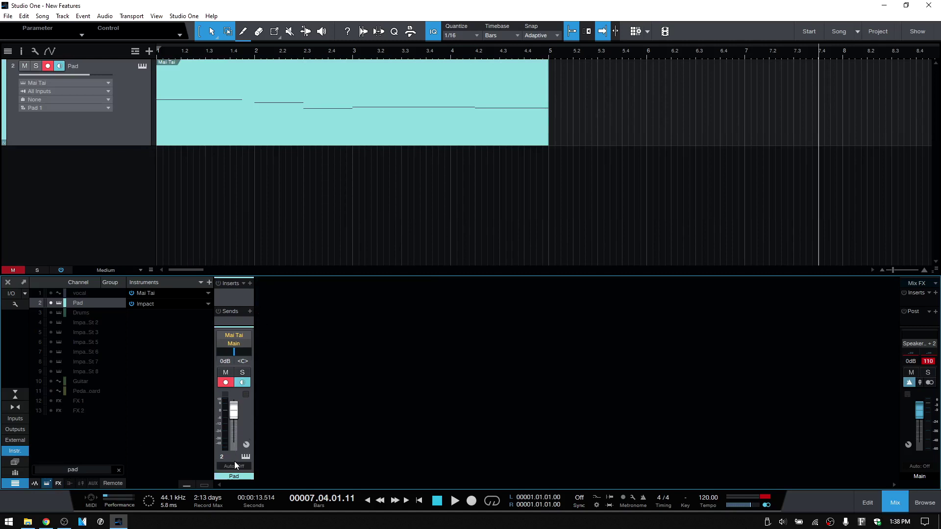
click(119, 471)
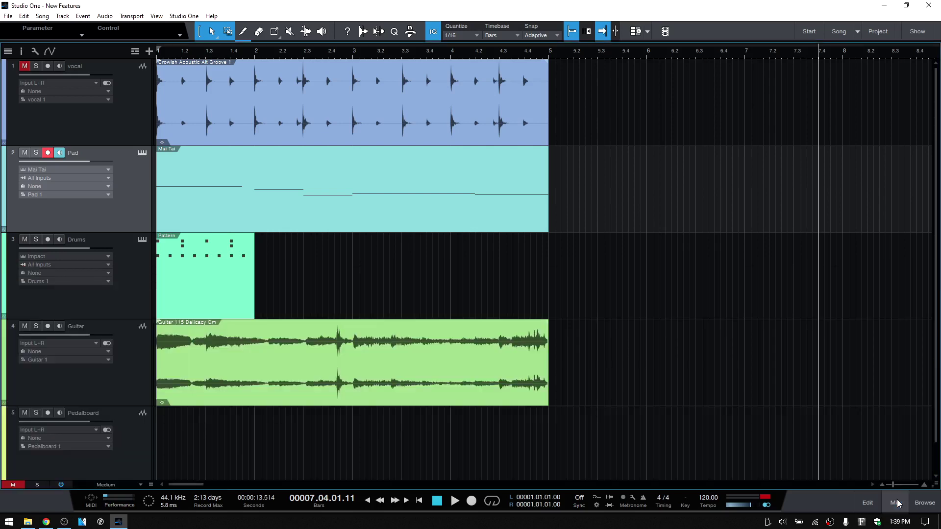
click(896, 501)
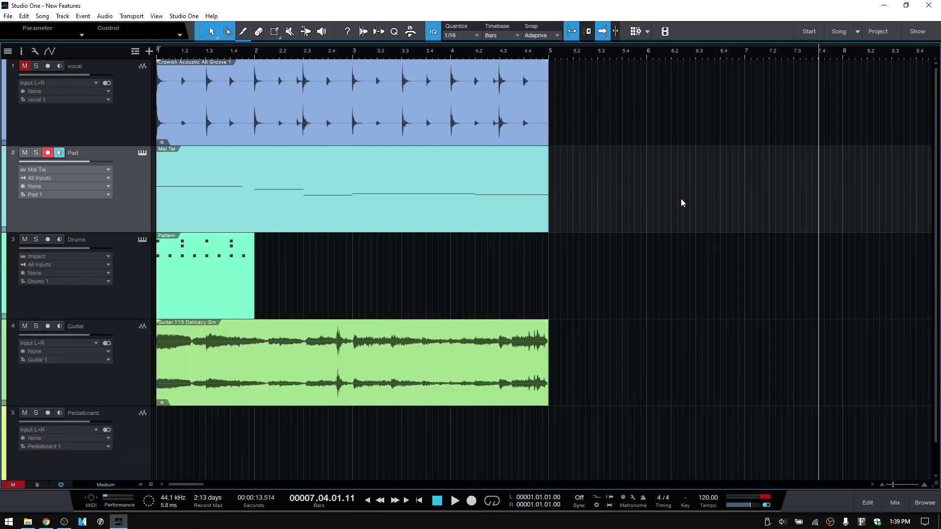
Enable the Gain Envelope on the vocal track's audio event.
click(327, 139)
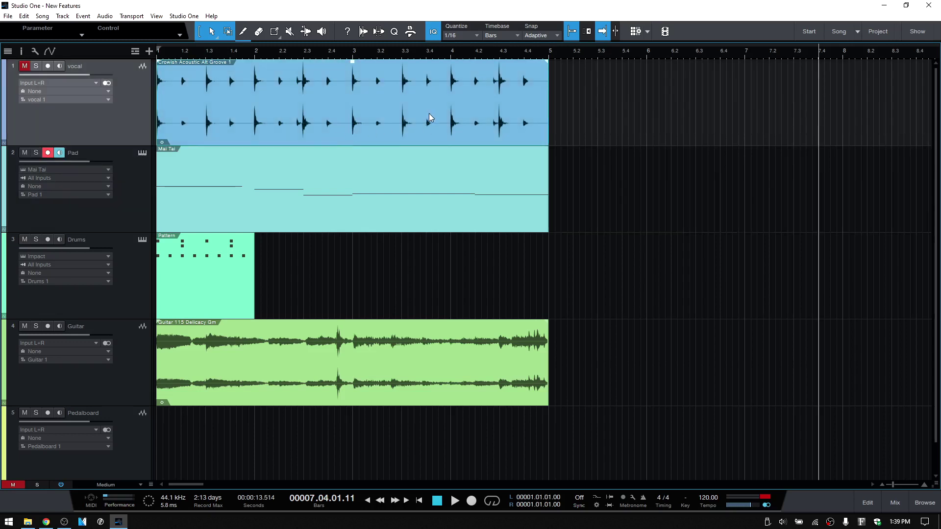
right_click(340, 133)
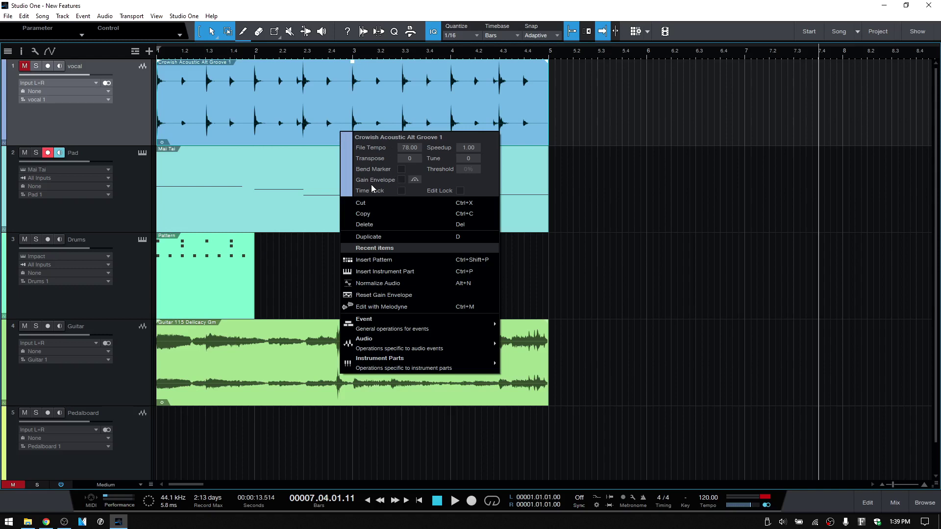
click(401, 180)
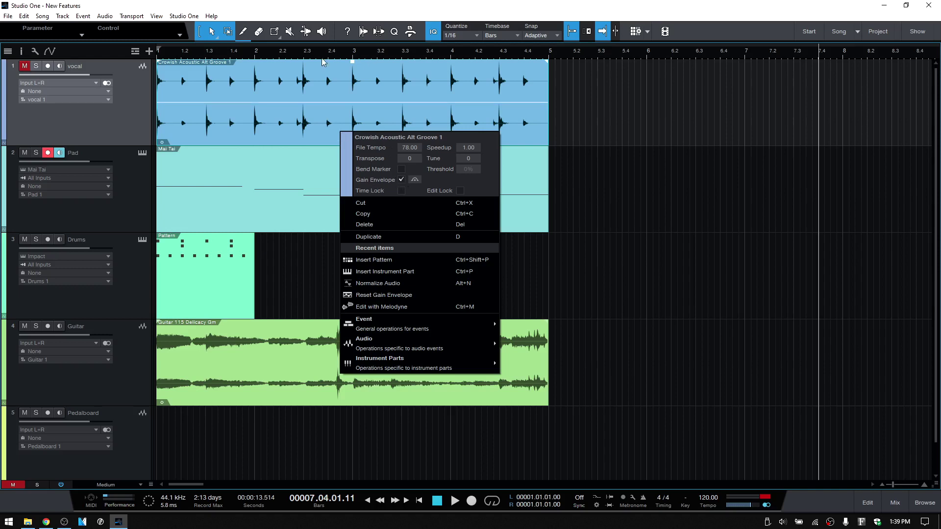
click(275, 112)
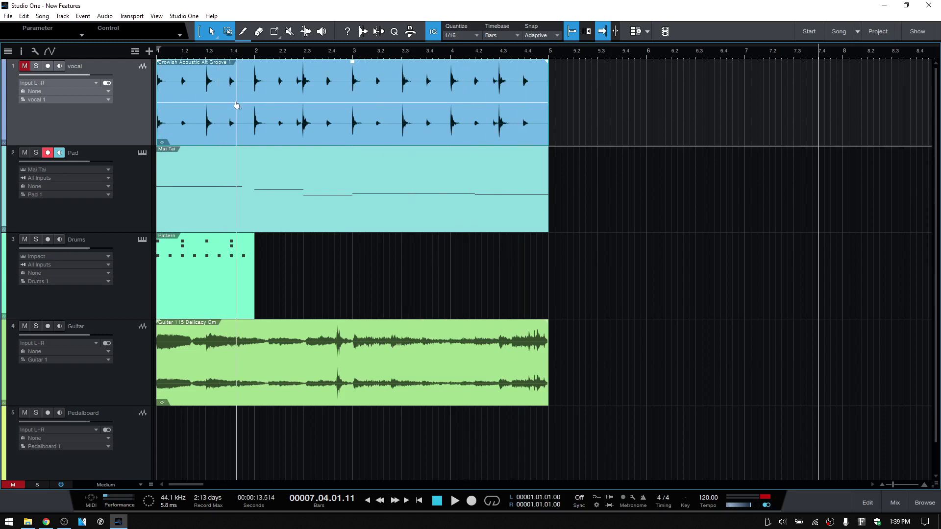
Add three points to the vocal event's gain envelope and lower the middle one to about -12.7 dB.
click(237, 103)
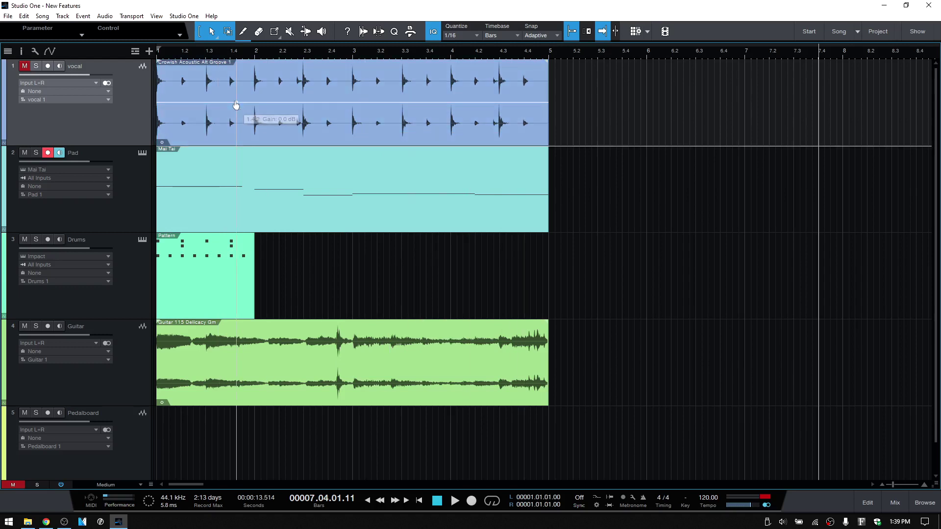
click(316, 103)
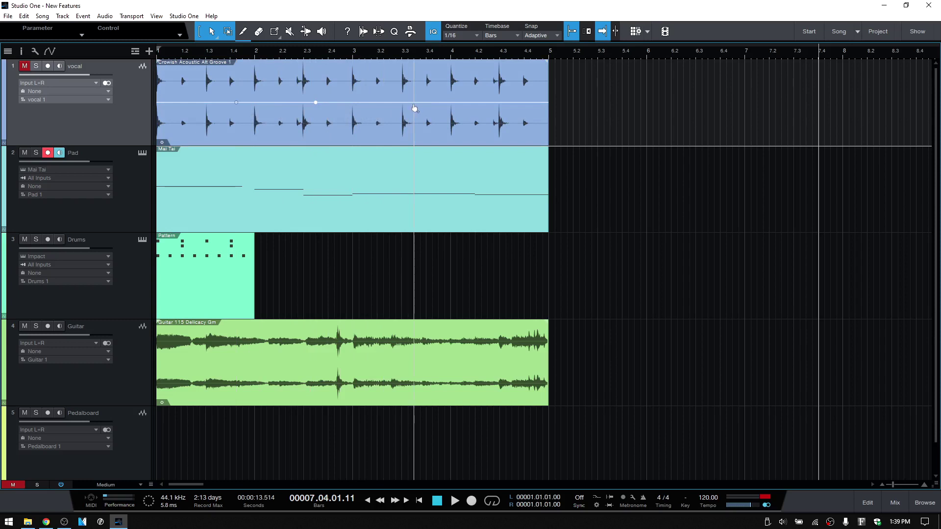
click(414, 103)
mouse_move(316, 105)
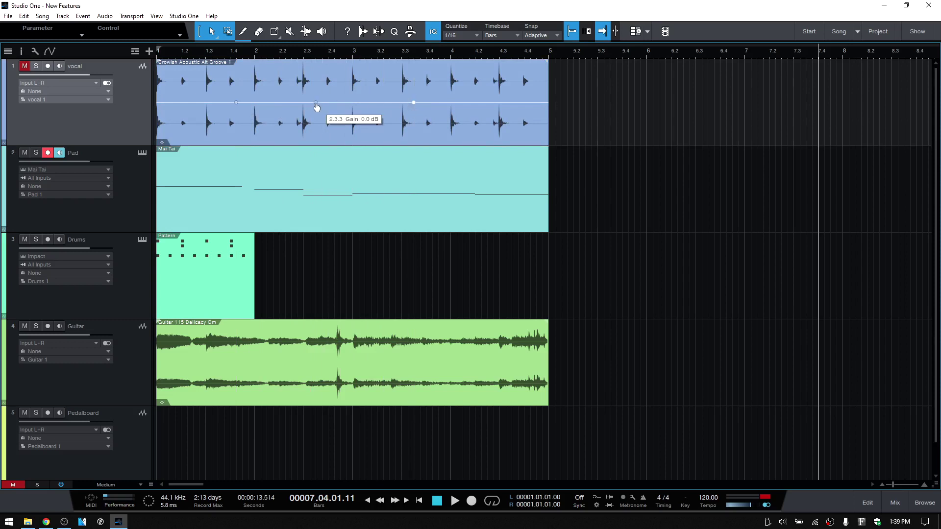
drag(316, 107, 315, 129)
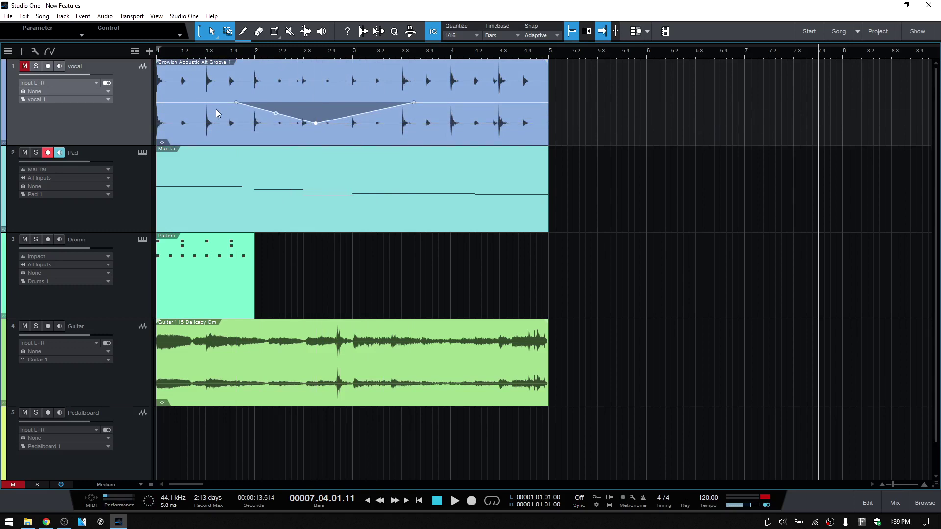
Bypass the vocal event's gain envelope and re-enable it to compare the waveform.
right_click(390, 128)
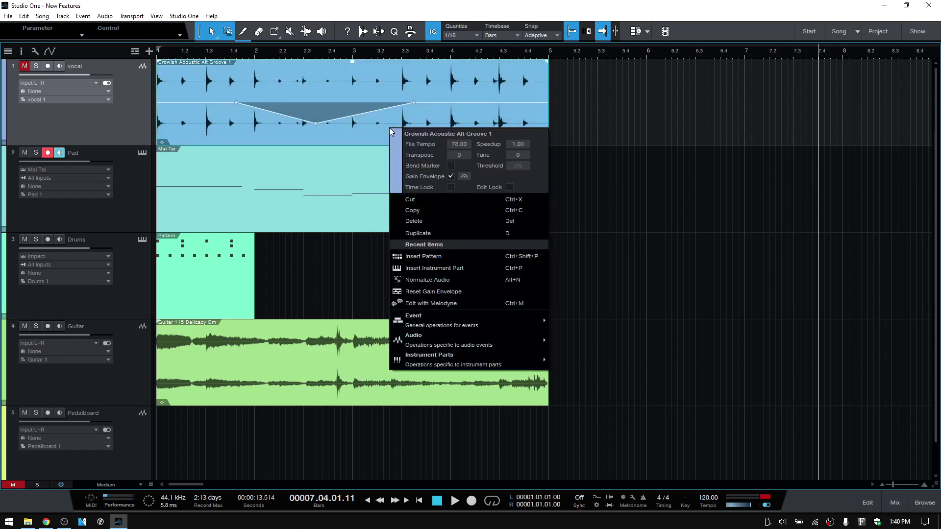
click(464, 178)
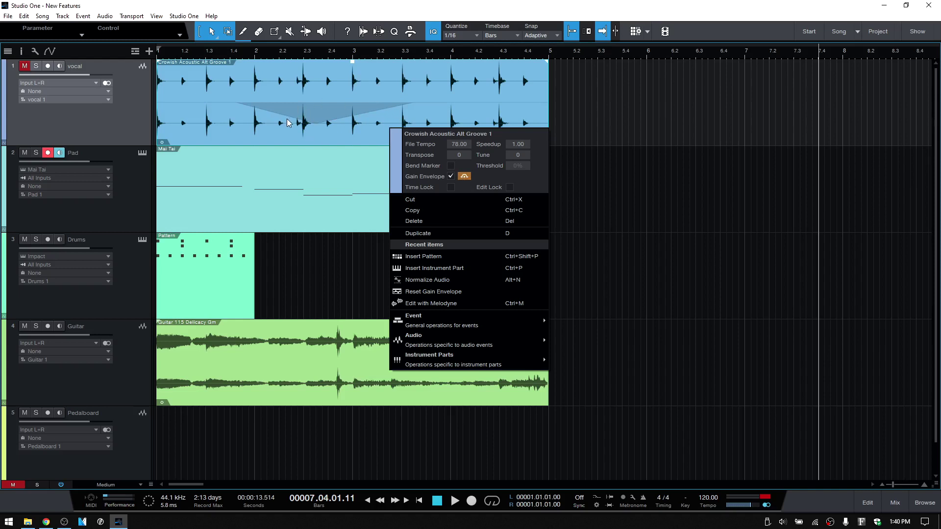
click(464, 177)
click(324, 129)
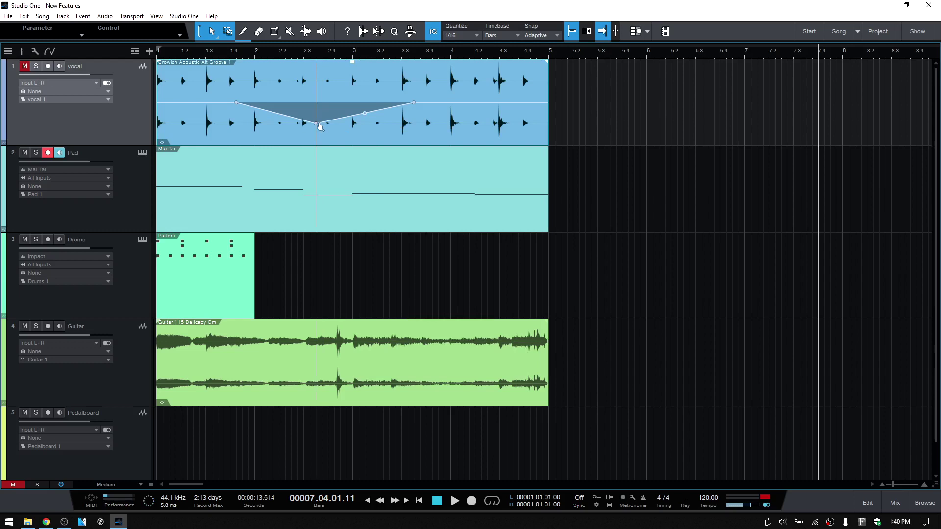
Remove the lowered dip from the vocal event's gain envelope and disable Gain Envelope for the event.
click(316, 124)
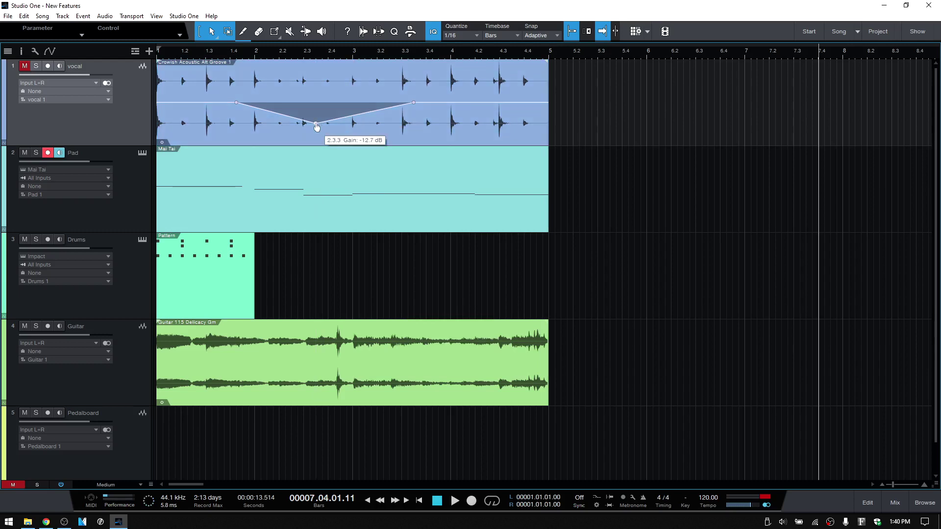
double_click(316, 124)
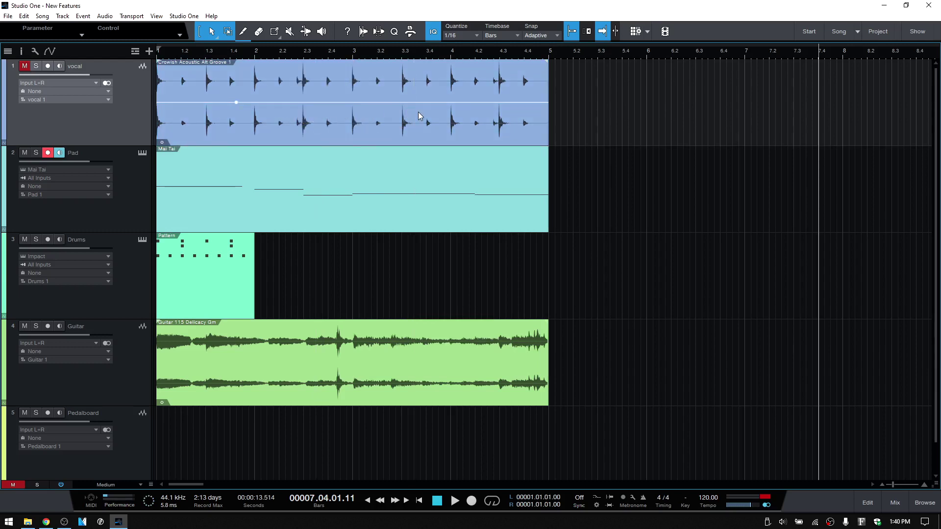
right_click(333, 122)
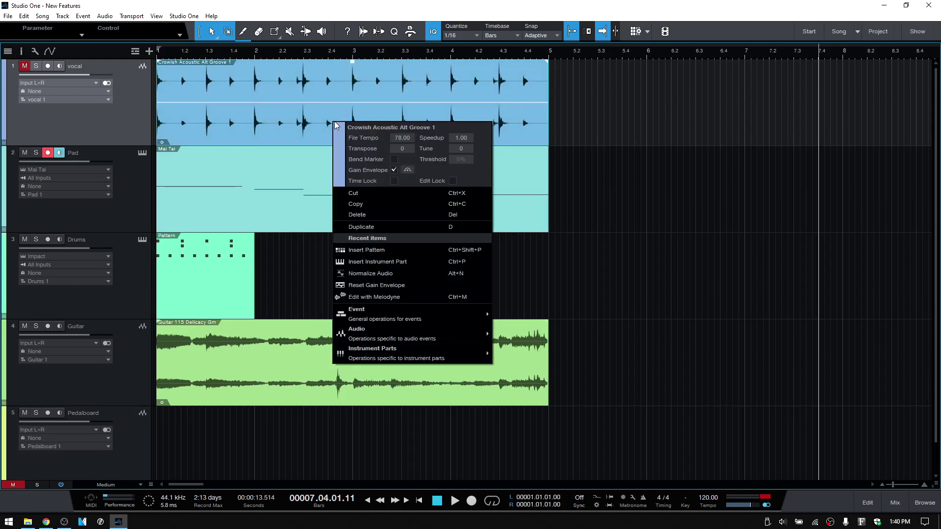
click(394, 170)
click(517, 129)
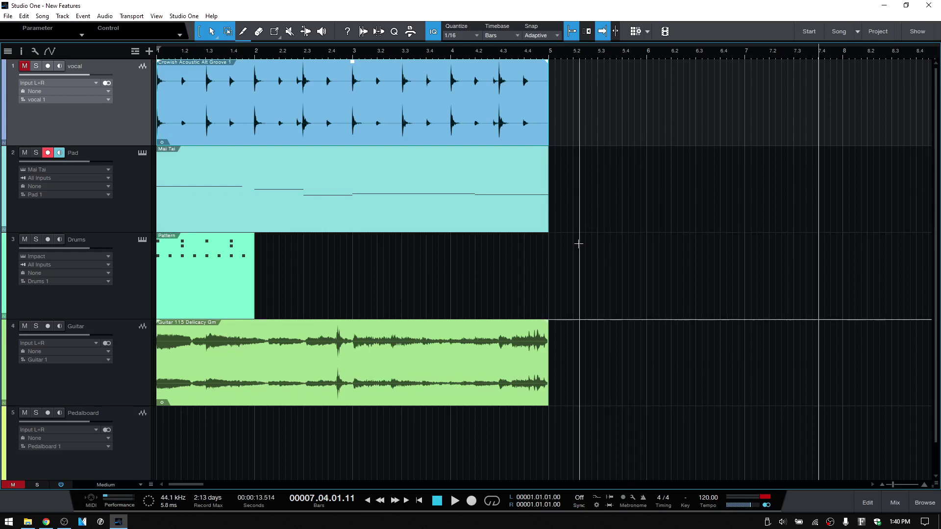
Place the playhead at bar 6 and insert the Pad track's retrospective recording there from the track inspector.
shift+click(123, 216)
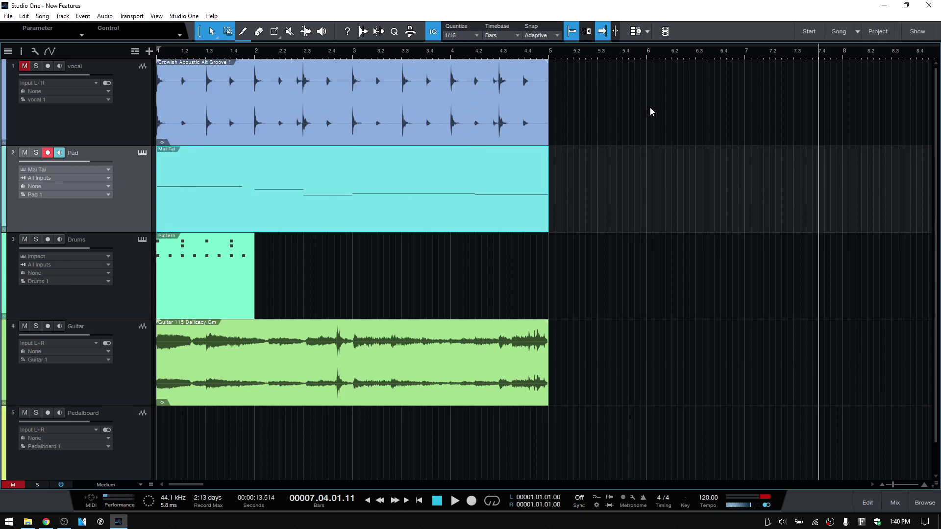
click(647, 56)
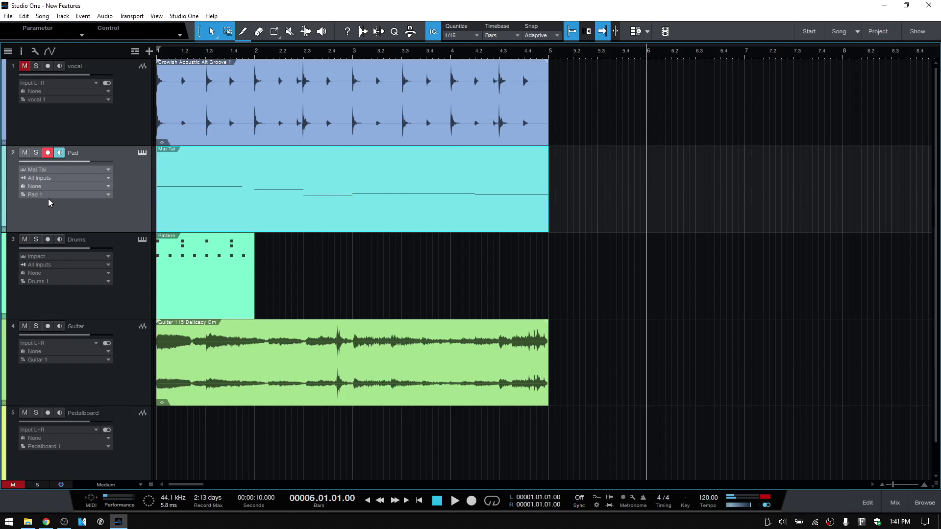
click(22, 51)
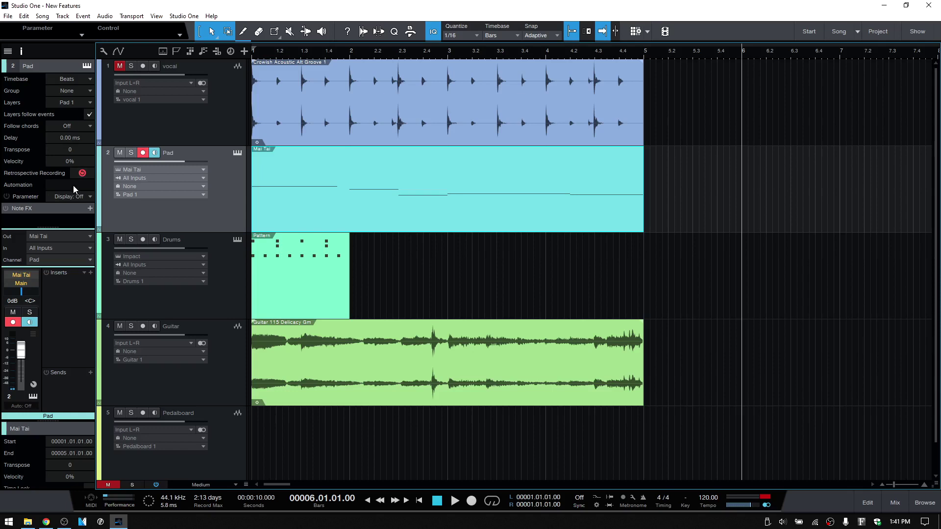
click(82, 174)
click(82, 174)
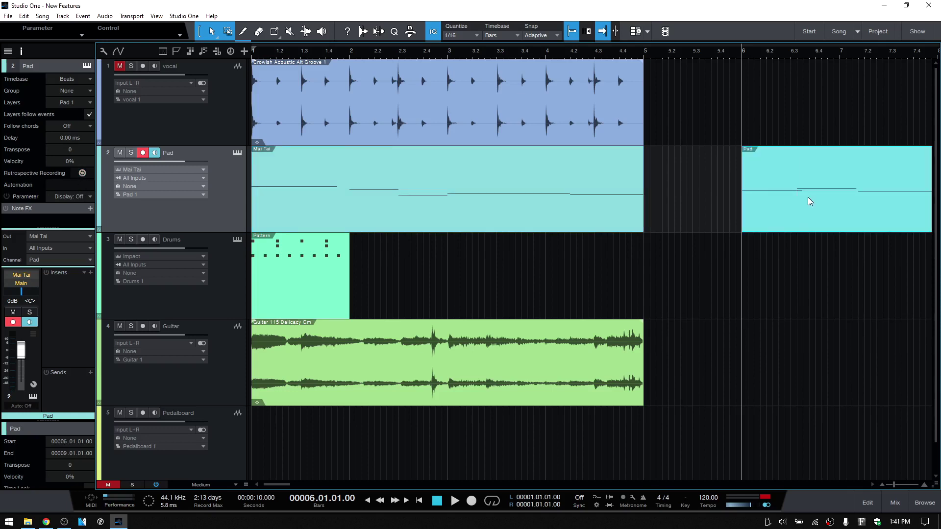
drag(282, 487, 294, 487)
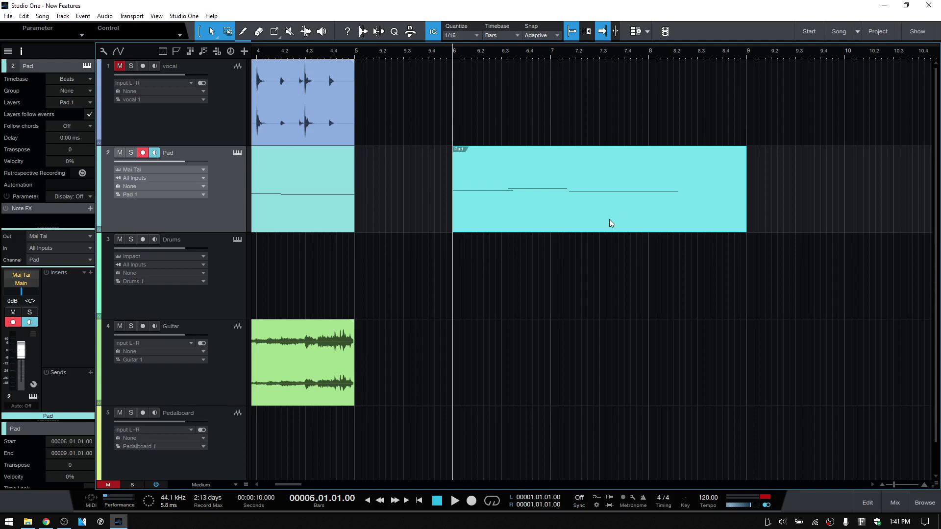
Undo the inserted retrospective recording on the Pad track and hide the inspector.
key(ctrl+z)
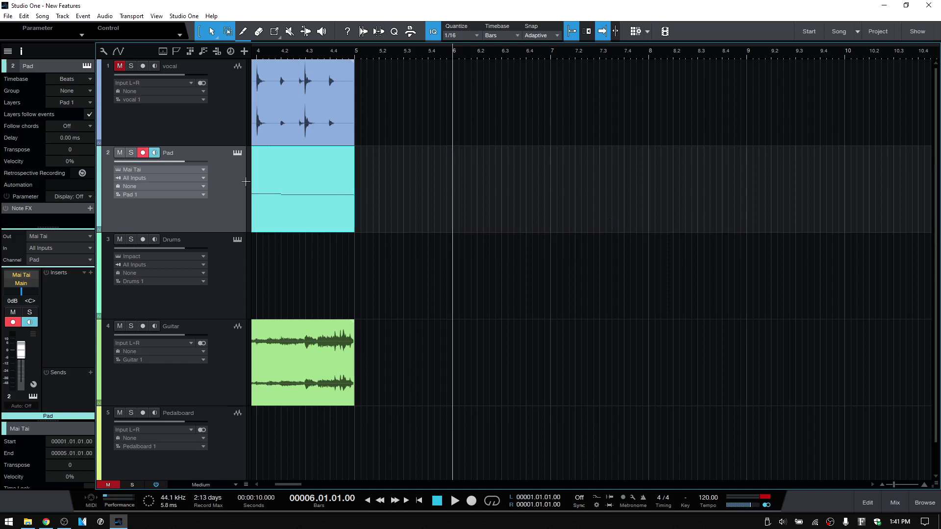
click(21, 54)
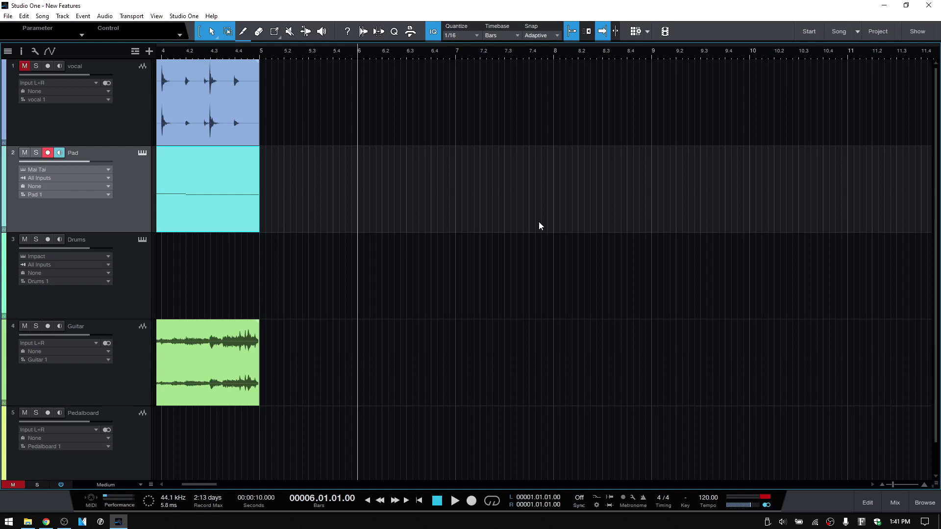
drag(201, 485, 179, 494)
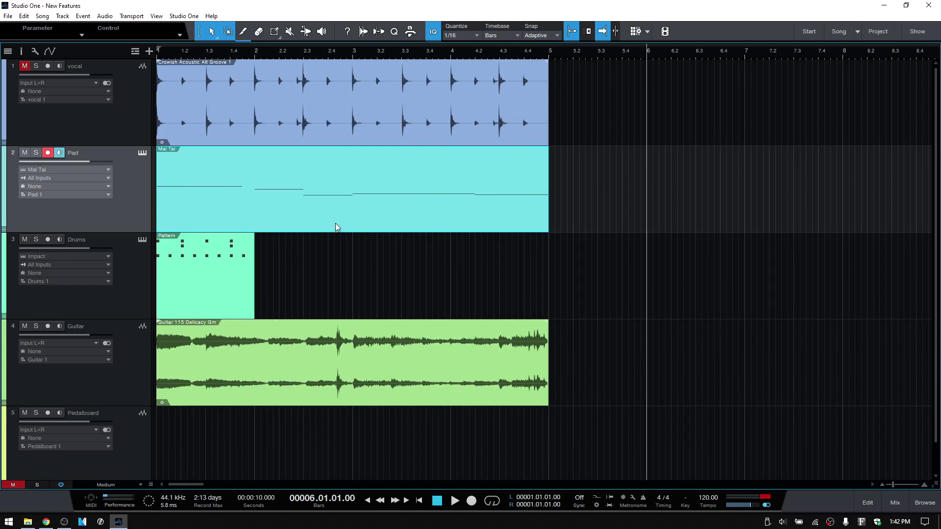
Open the Mai Tai part in the note editor, view it as a score, return to piano view, and close the editor.
double_click(378, 224)
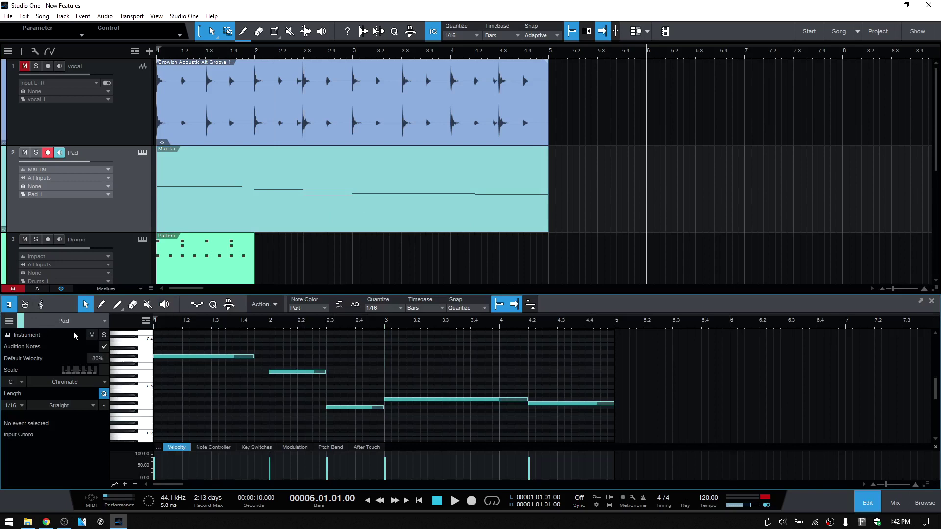
click(42, 307)
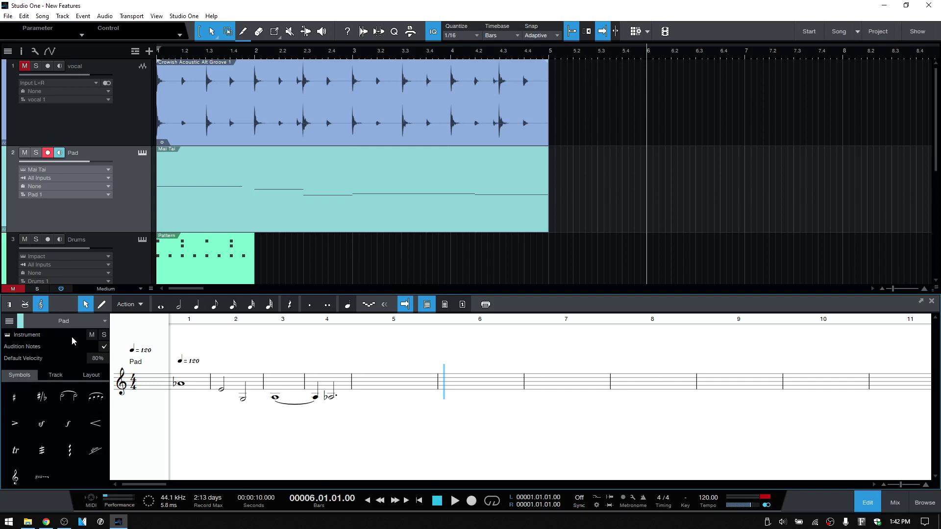
click(9, 305)
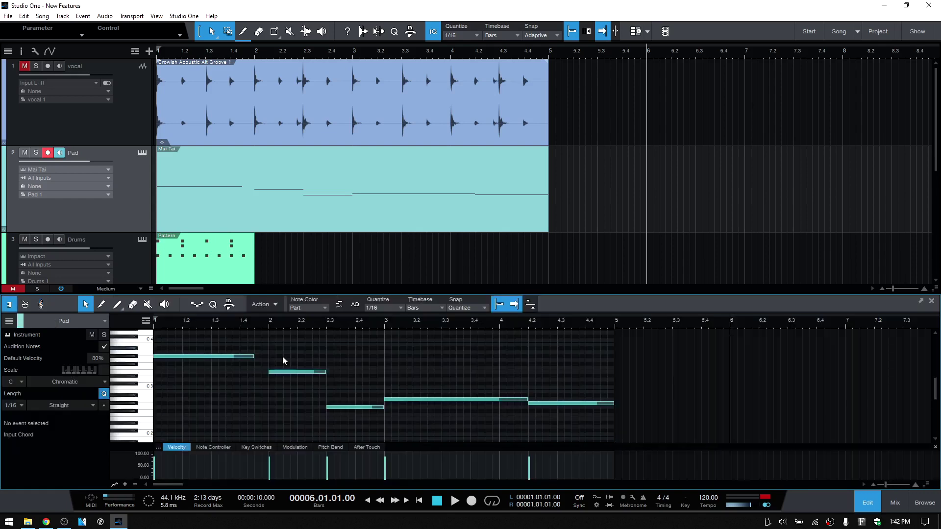
click(868, 504)
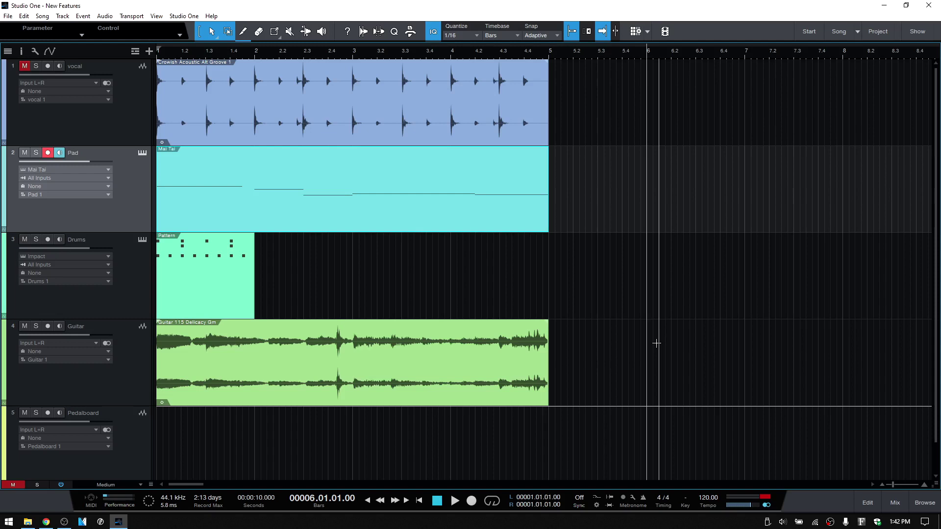
View the pad colors in the Drums track's Impact XT instrument and close its window.
click(126, 289)
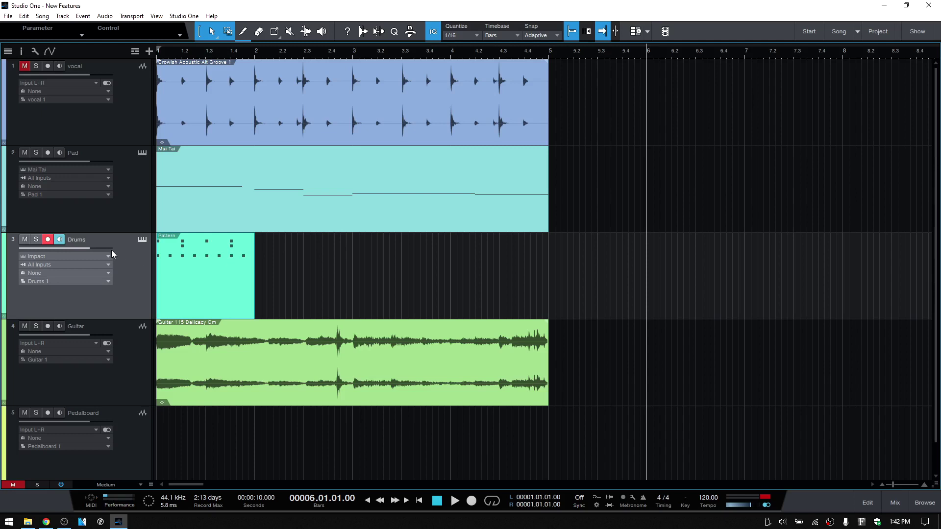
click(142, 239)
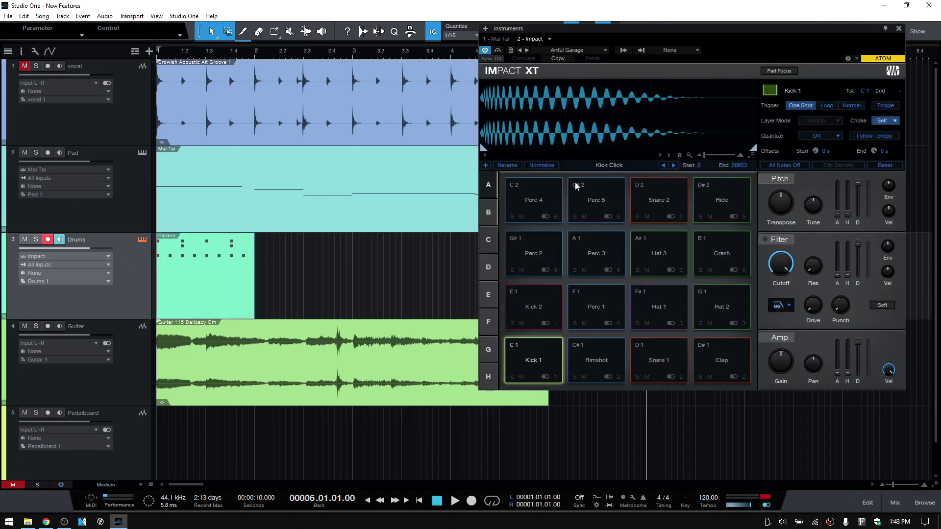
click(898, 29)
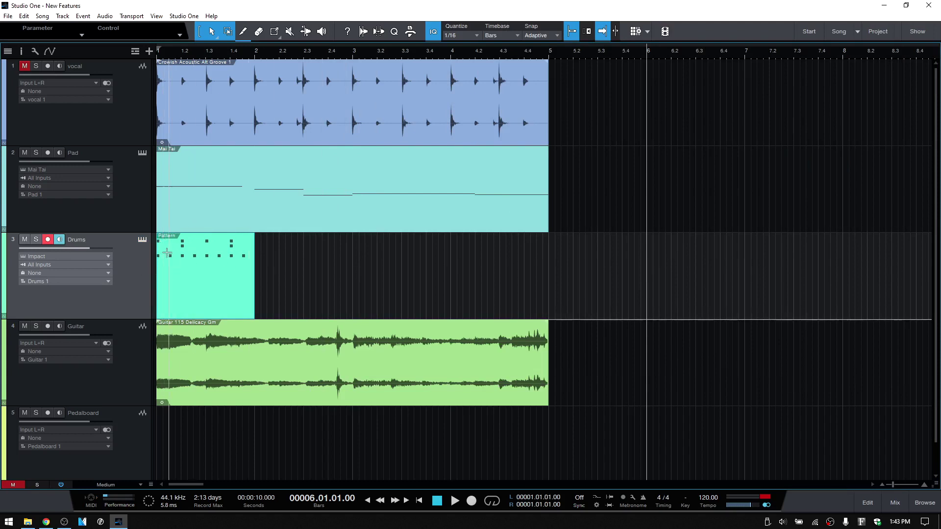
Open the Drums pattern in the editor and place the Impact XT window beside its step grid.
double_click(204, 301)
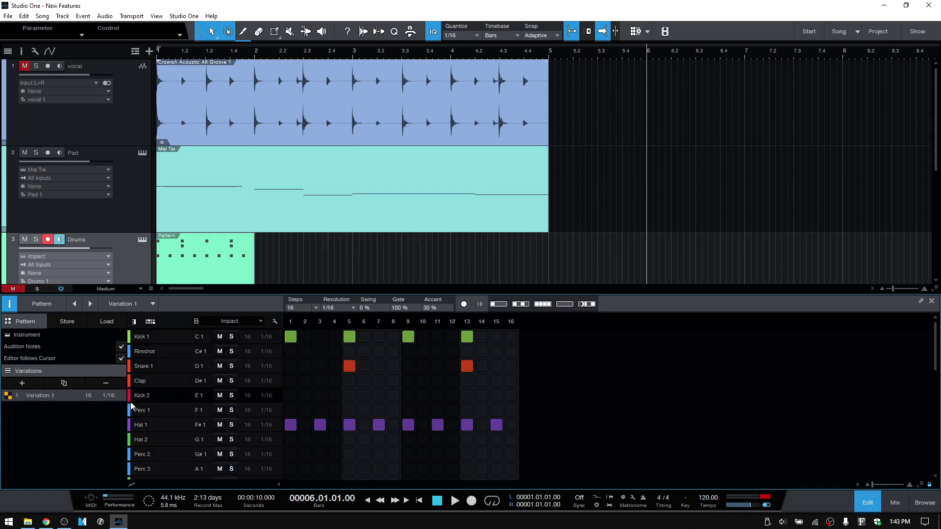
click(142, 240)
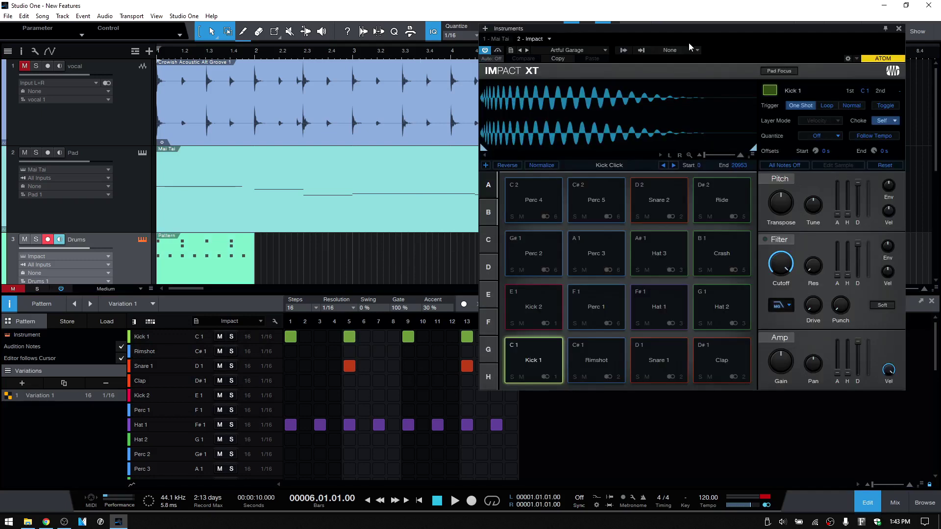
drag(704, 31, 736, 20)
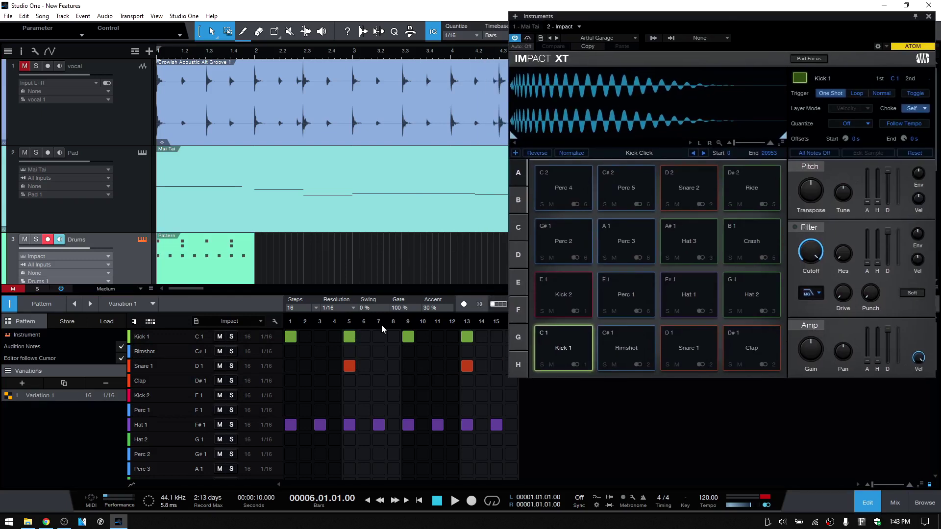
Change the Kick 1 pad's color from green to crimson, and close Impact XT and the pattern editor.
click(140, 339)
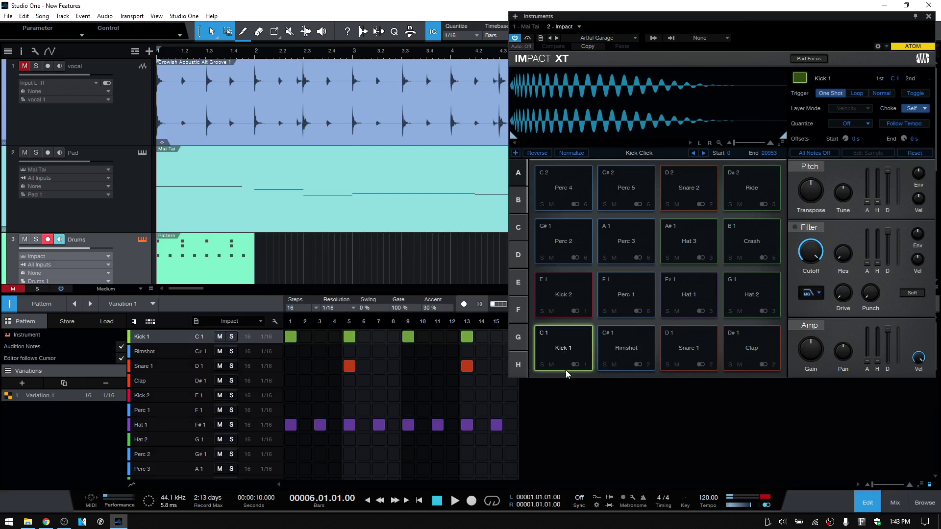
click(800, 77)
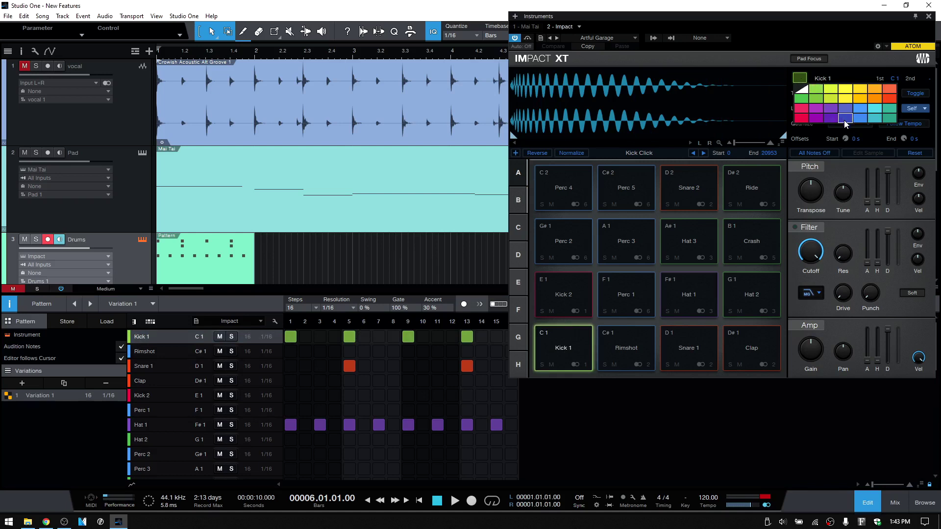
click(802, 119)
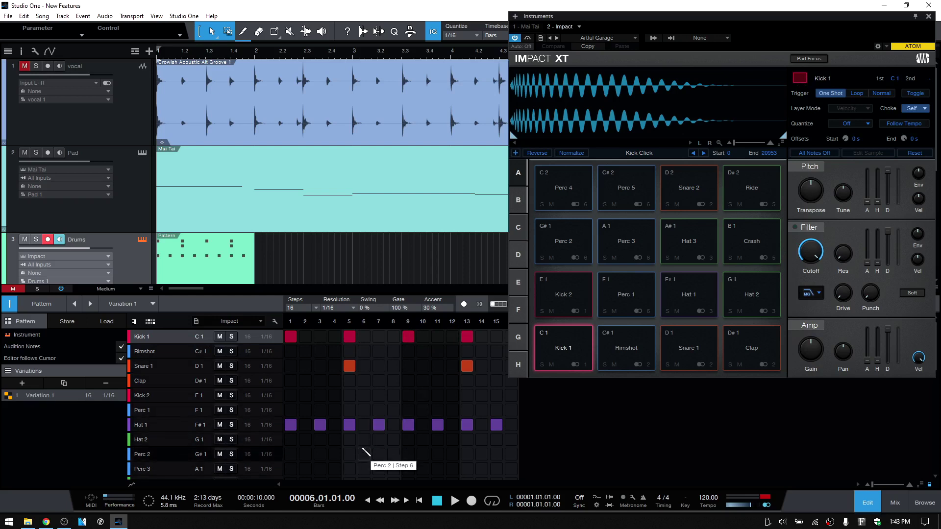
click(928, 16)
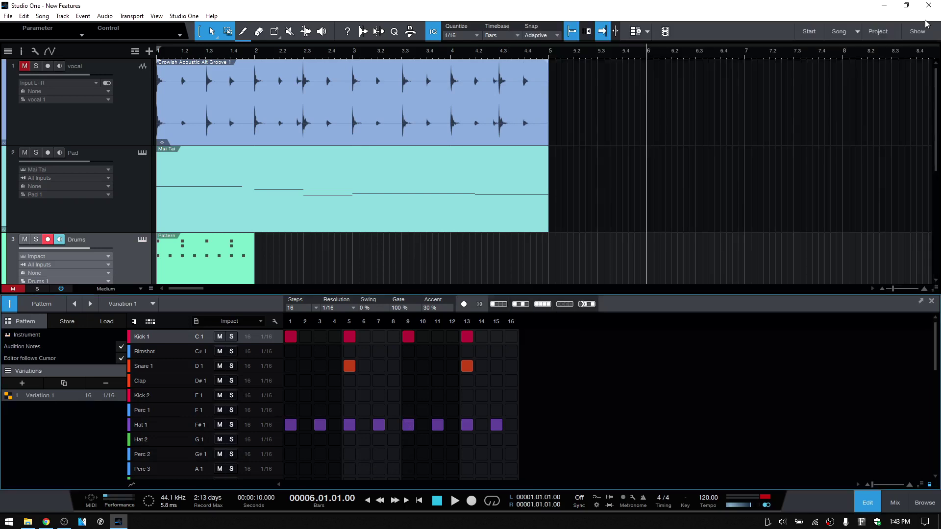
click(872, 506)
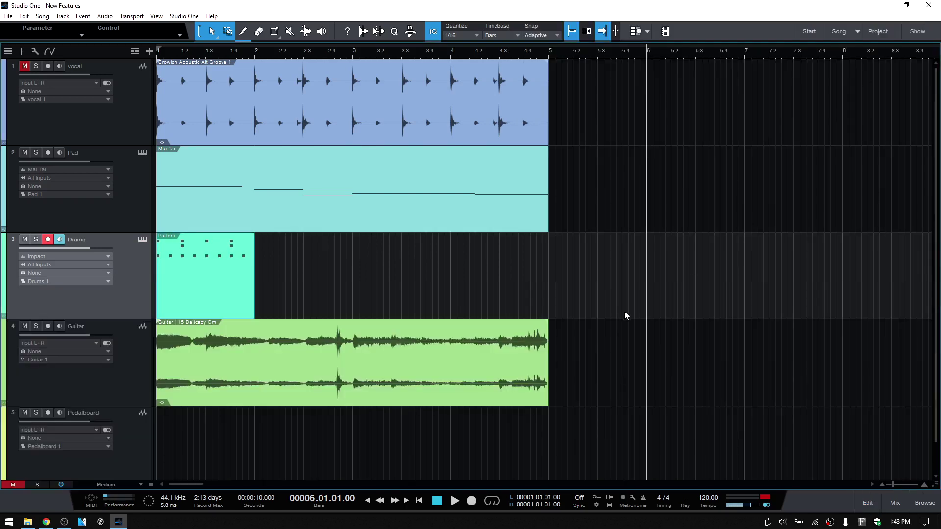
View the preset names in the mix console's Instruments list, restore its compact view, and close the console.
click(893, 505)
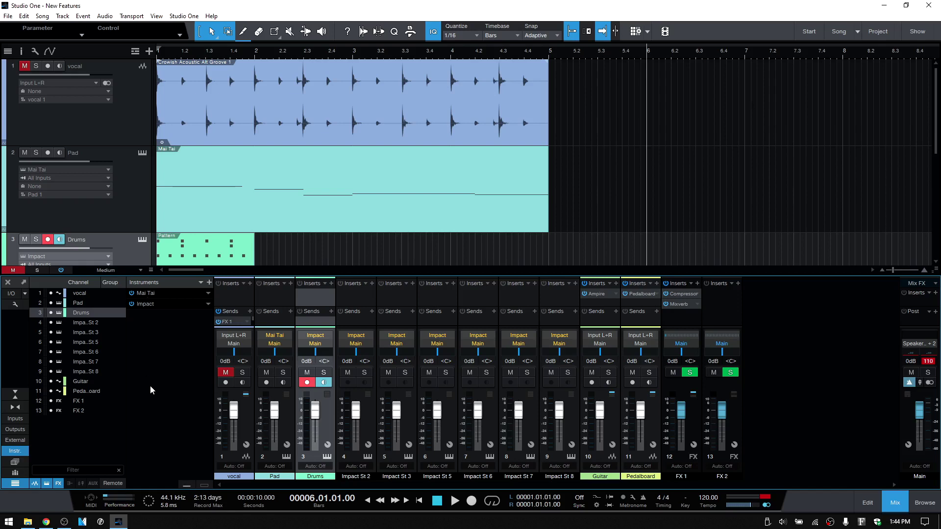
click(205, 487)
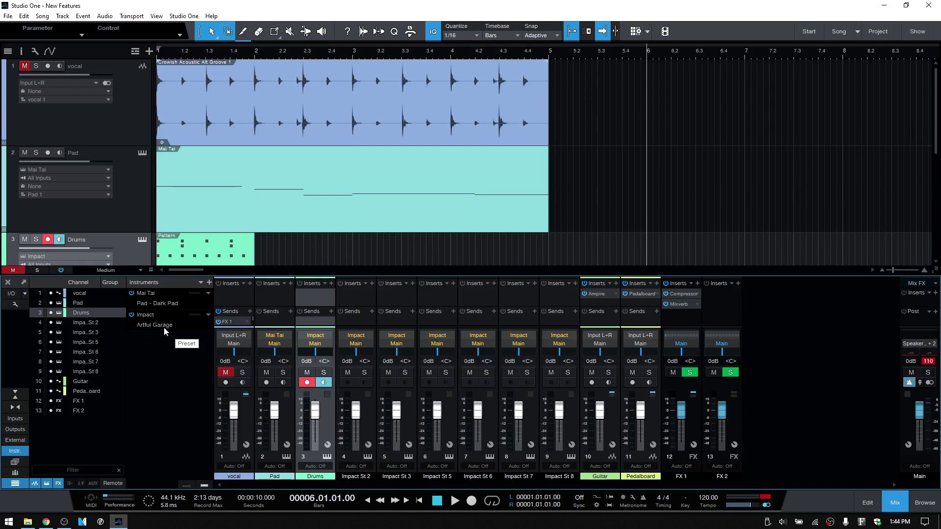
click(187, 487)
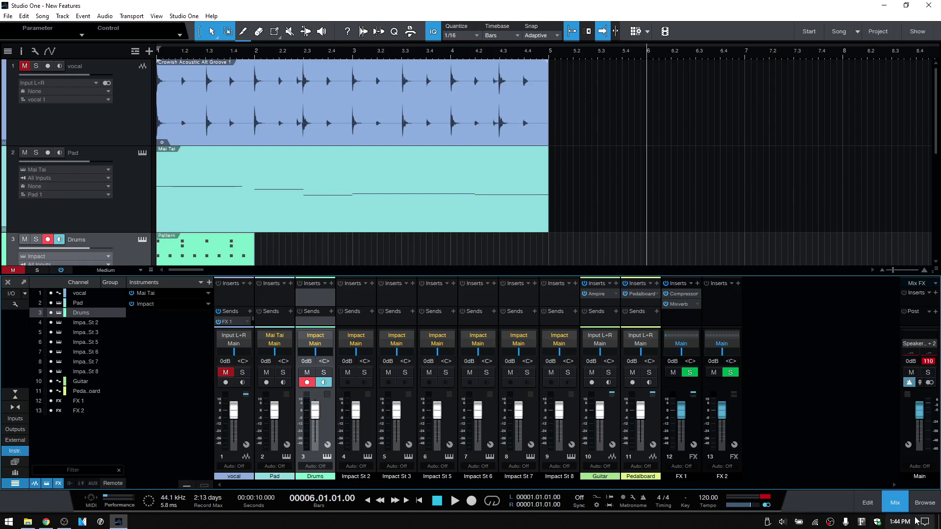
click(895, 503)
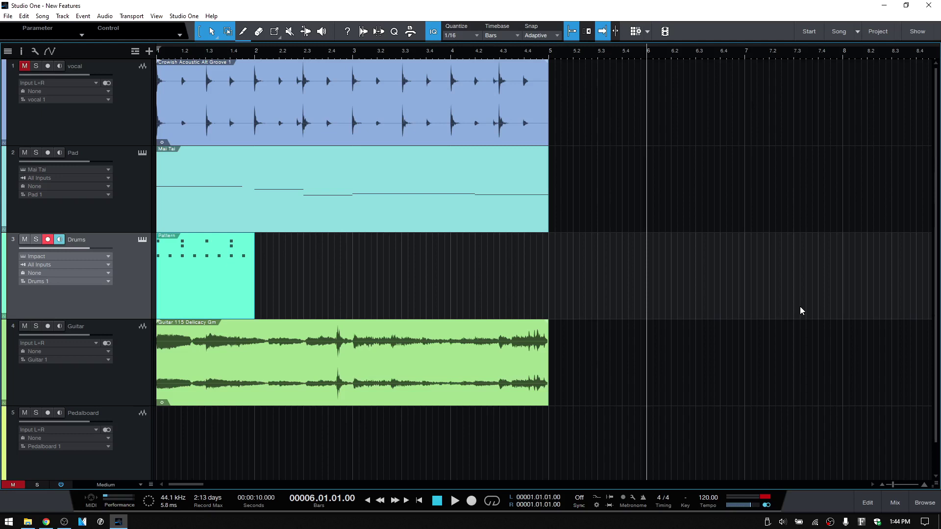
Open the Ampire insert on the Guitar track and browse the pedals available for its third slot.
click(101, 380)
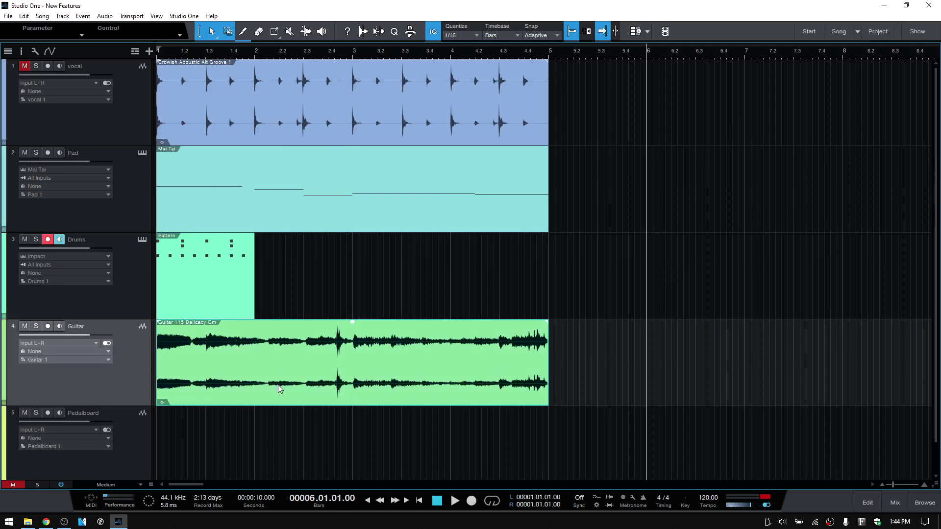
click(21, 51)
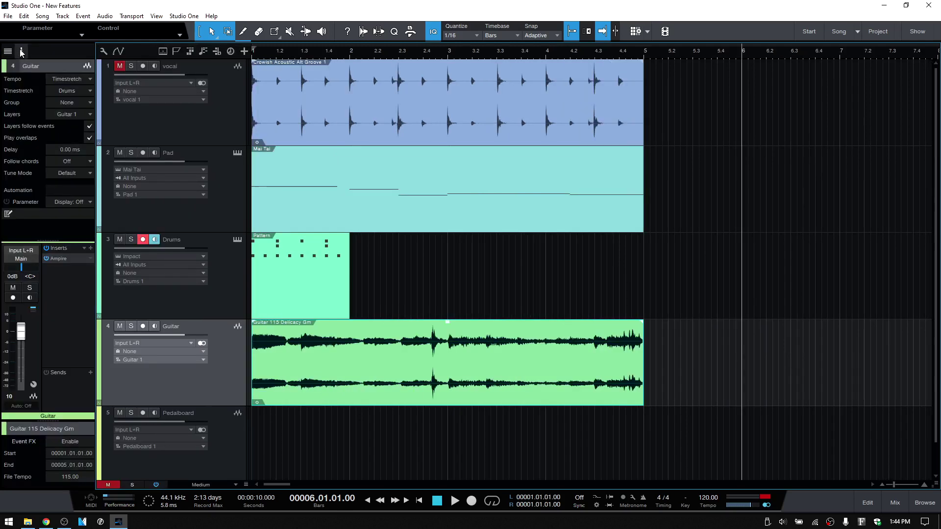
click(57, 259)
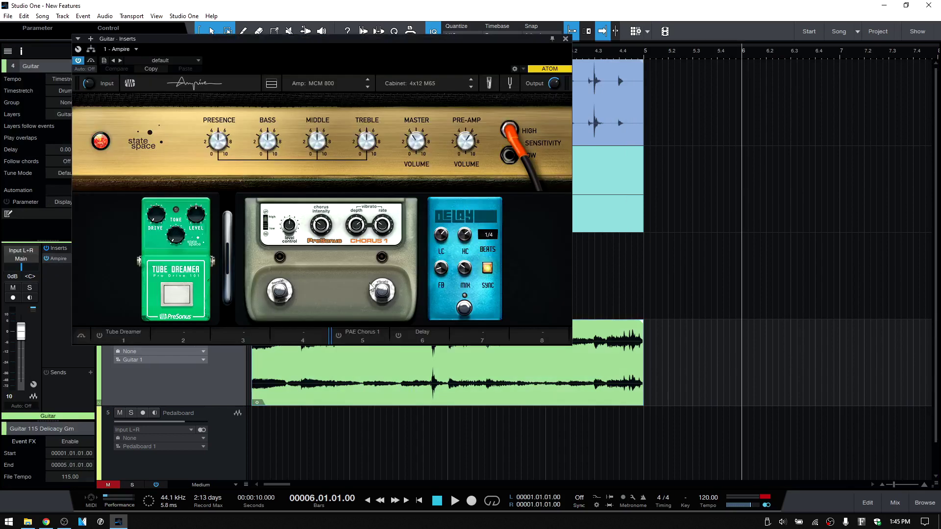
click(264, 333)
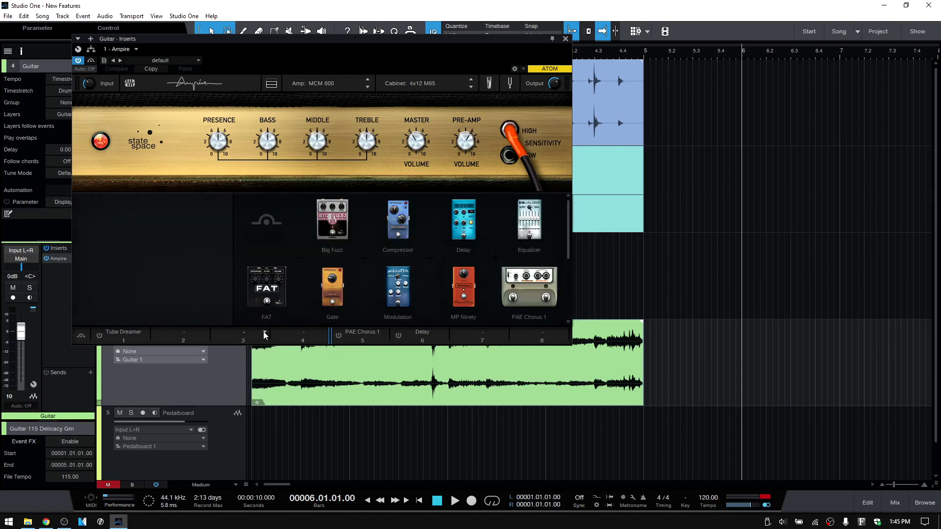
scroll(461, 280, down, 5)
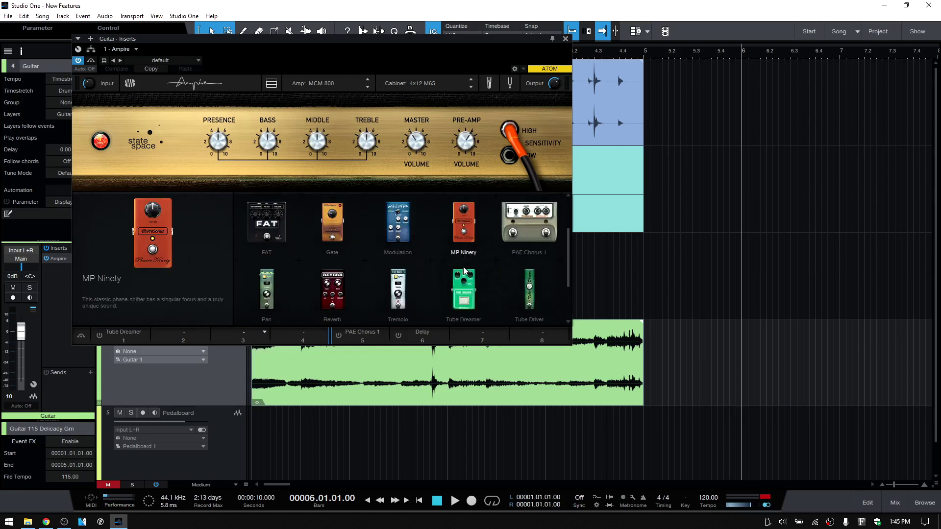
scroll(460, 270, up, 3)
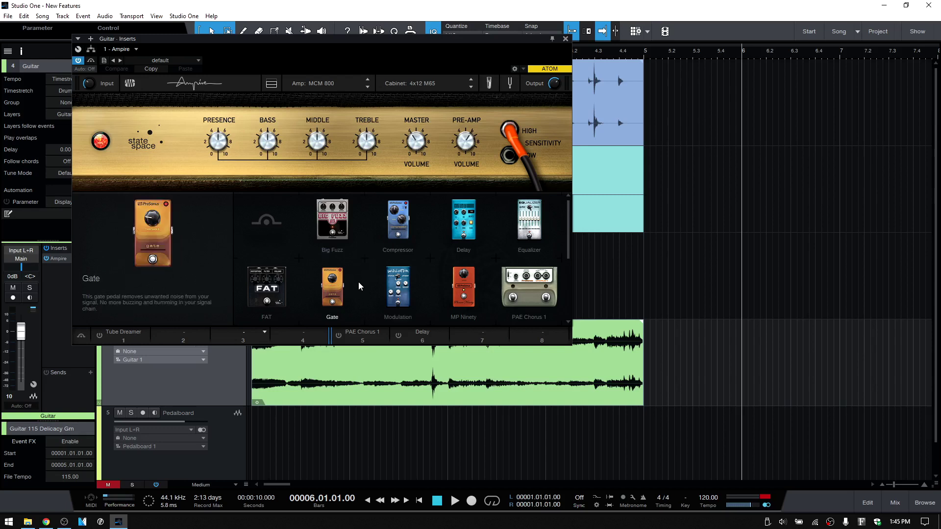
Pin the Ampire window open and place the Pedalboard track's Pedalboard plug-in window alongside it.
click(552, 38)
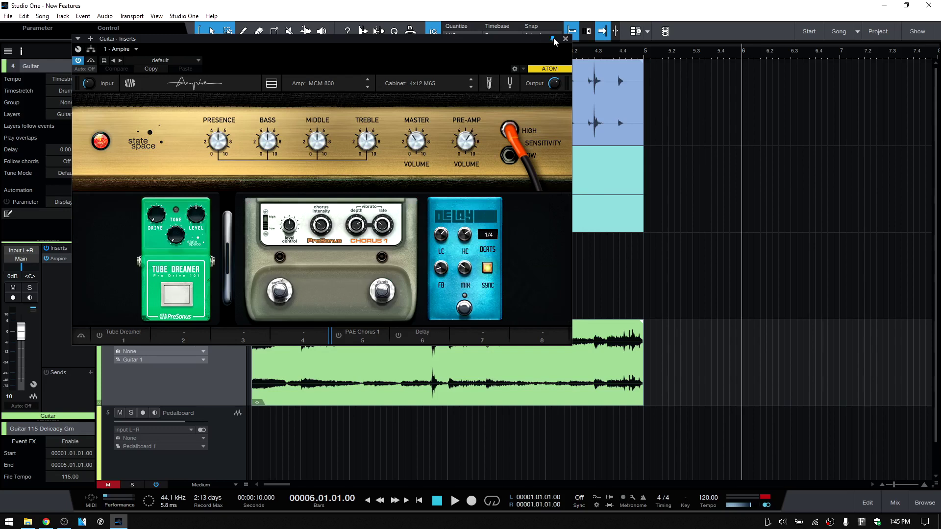
click(183, 463)
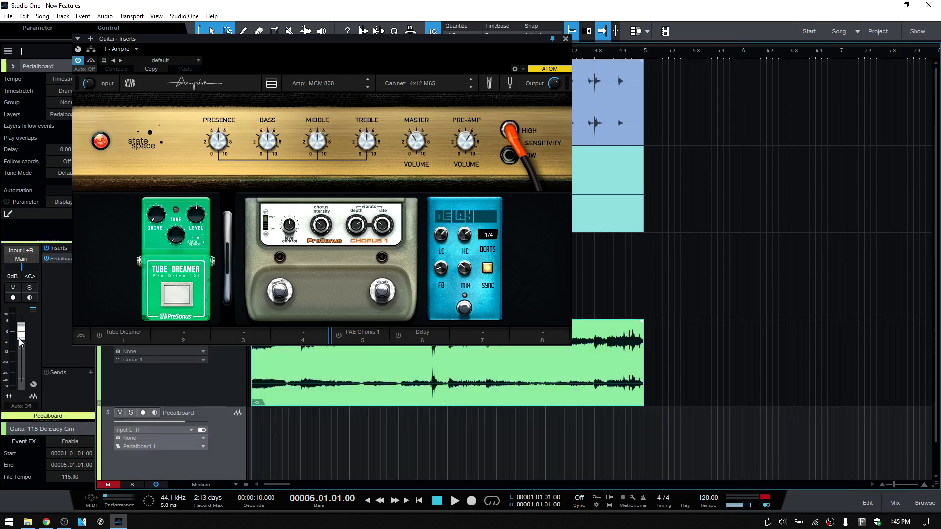
click(55, 260)
drag(519, 148, 638, 224)
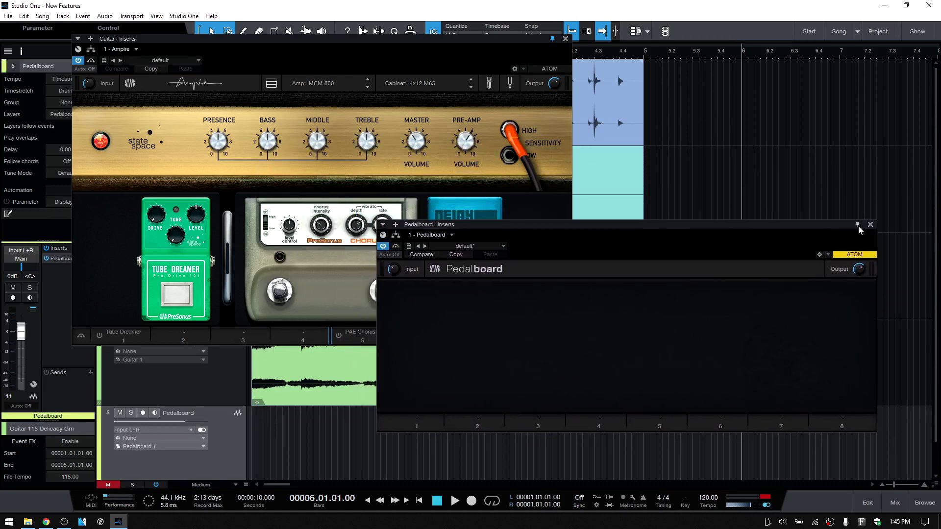
Copy the Delay pedal from Ampire into the empty Pedalboard plug-in, and close both plug-in windows and the track inspector.
drag(650, 225, 478, 334)
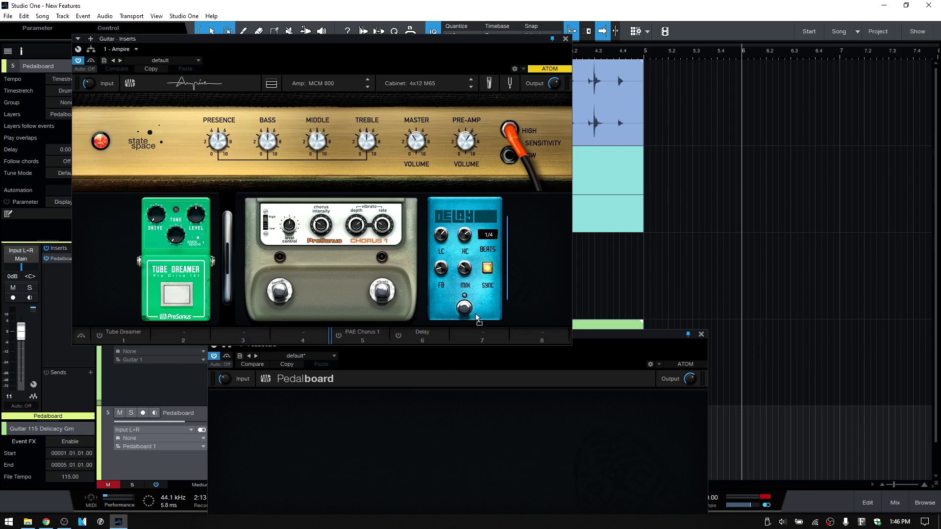
drag(450, 437, 449, 442)
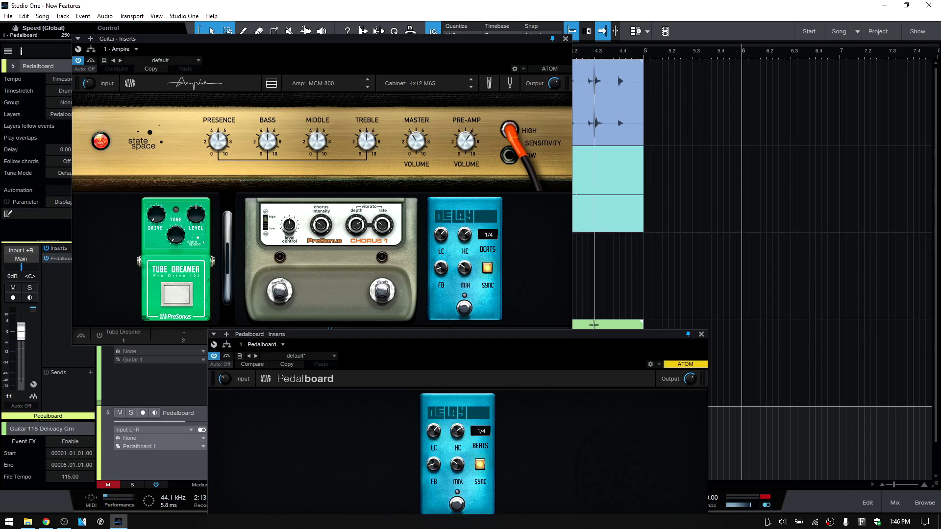
drag(588, 333, 704, 249)
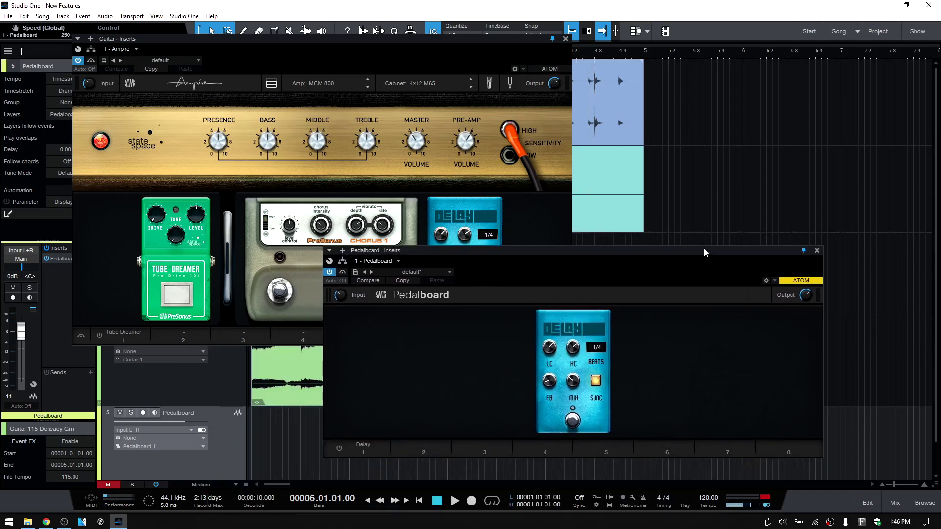
click(816, 251)
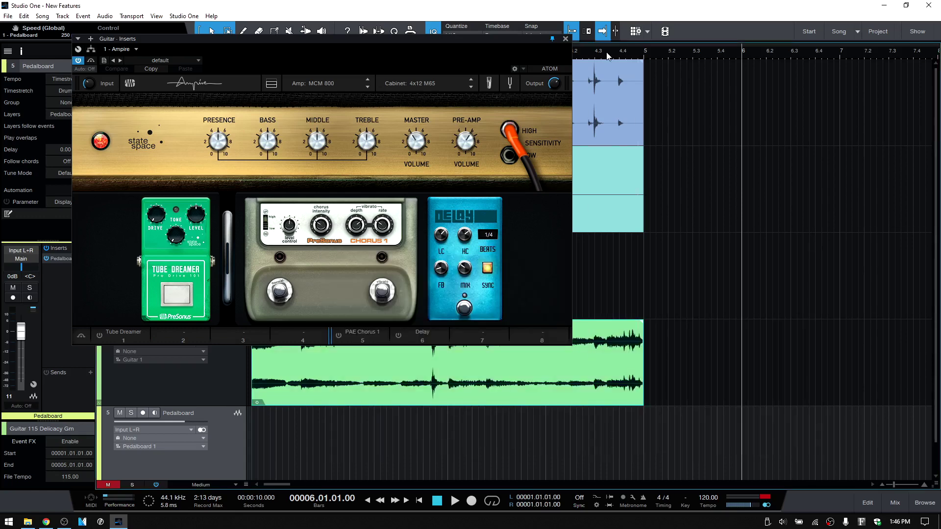
click(565, 39)
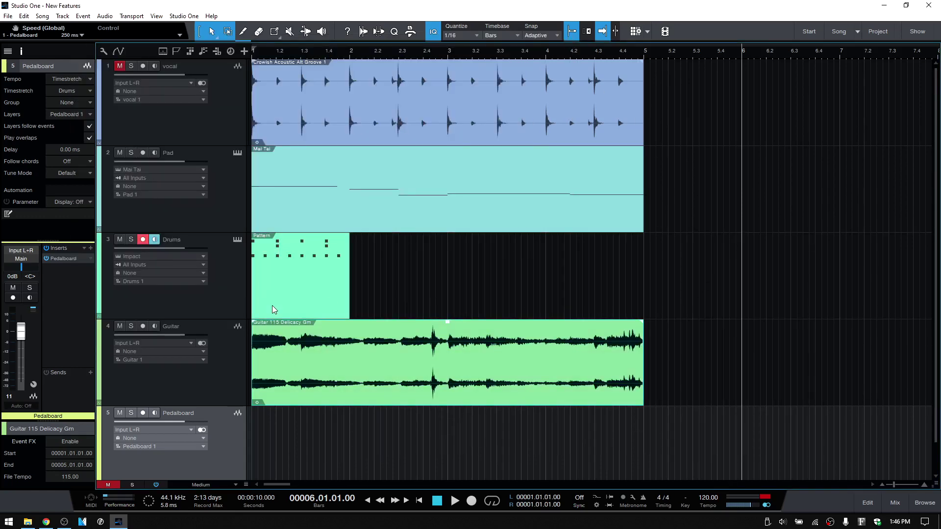
click(21, 52)
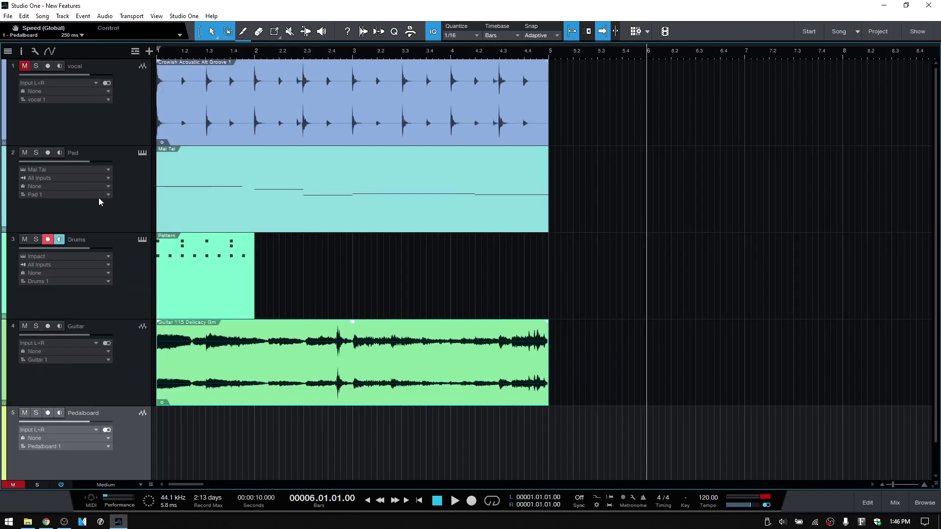
Show the track list and view its track visibility options without choosing any.
click(9, 52)
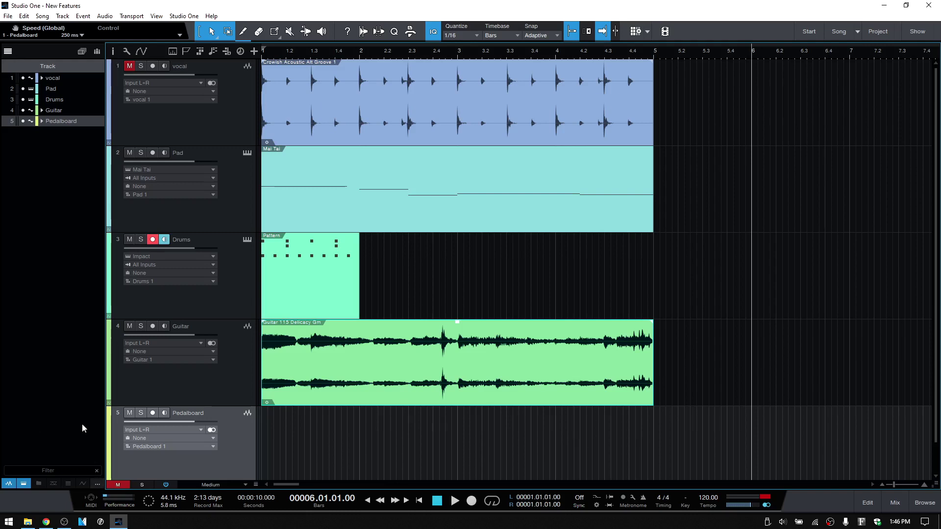
click(97, 484)
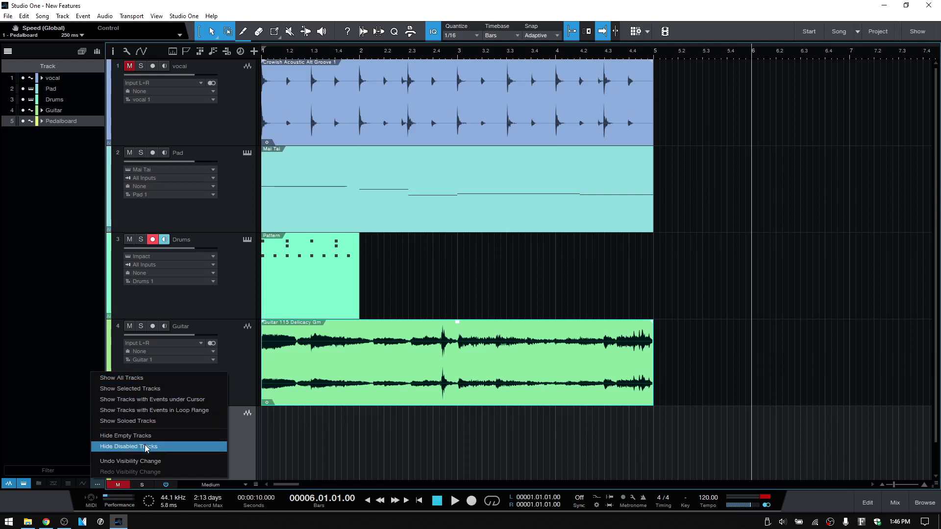
click(240, 438)
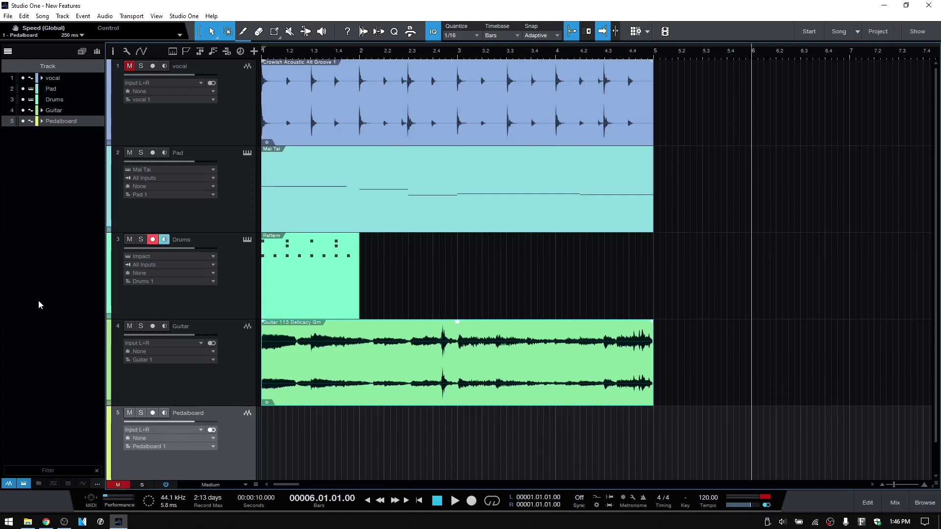
Hide the empty tracks from the arrangement, and undo that visibility change.
click(99, 485)
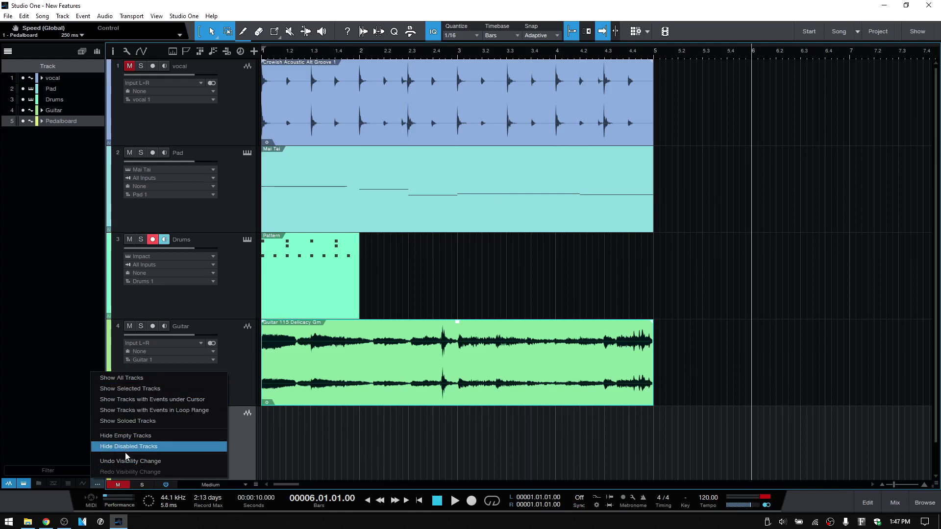
click(129, 435)
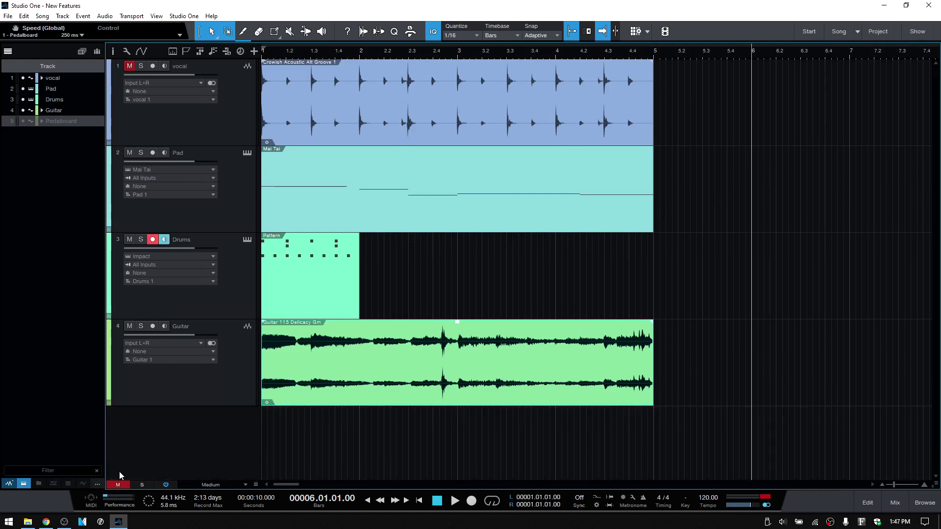
click(96, 484)
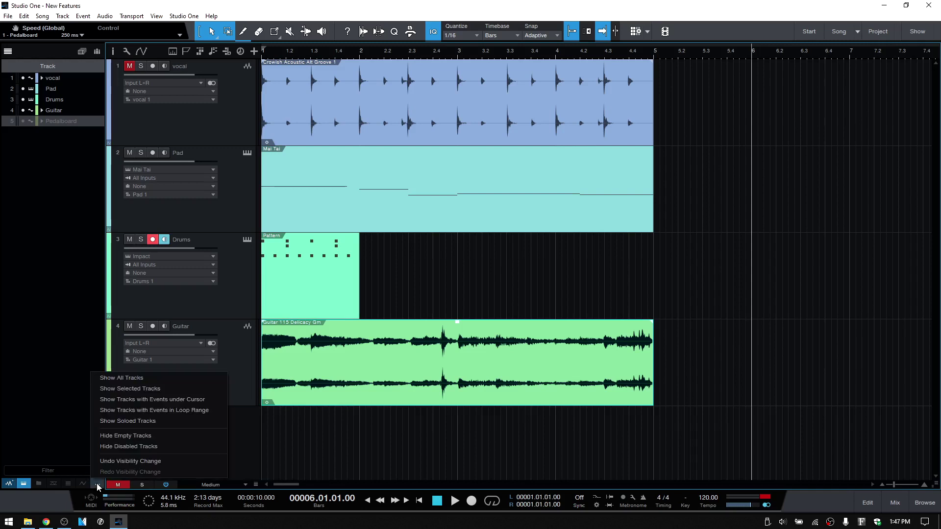
click(129, 460)
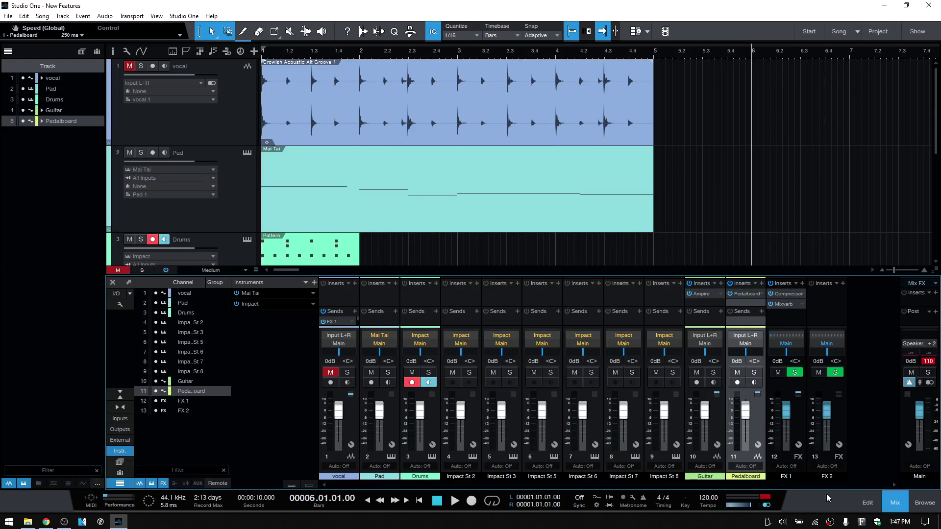
Close the mix console and review the track list's visibility options, including the undo and redo entries.
click(895, 504)
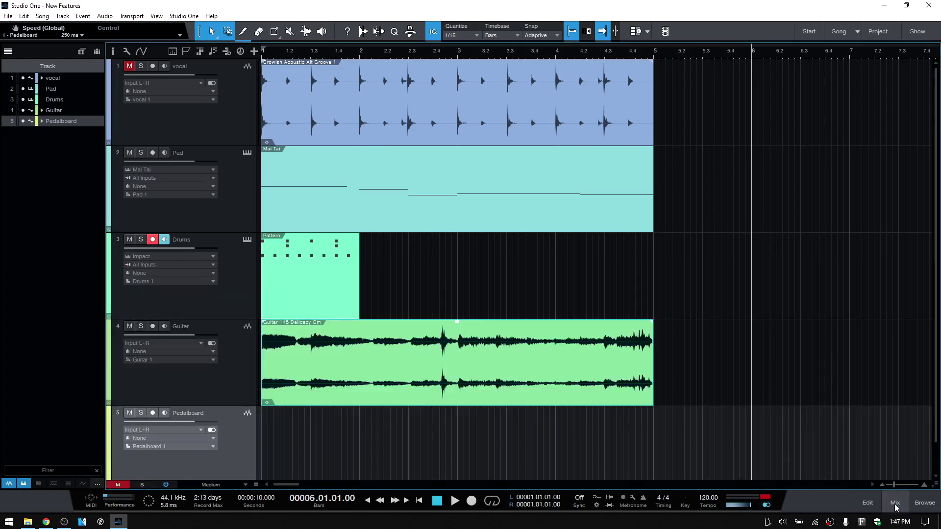
click(97, 485)
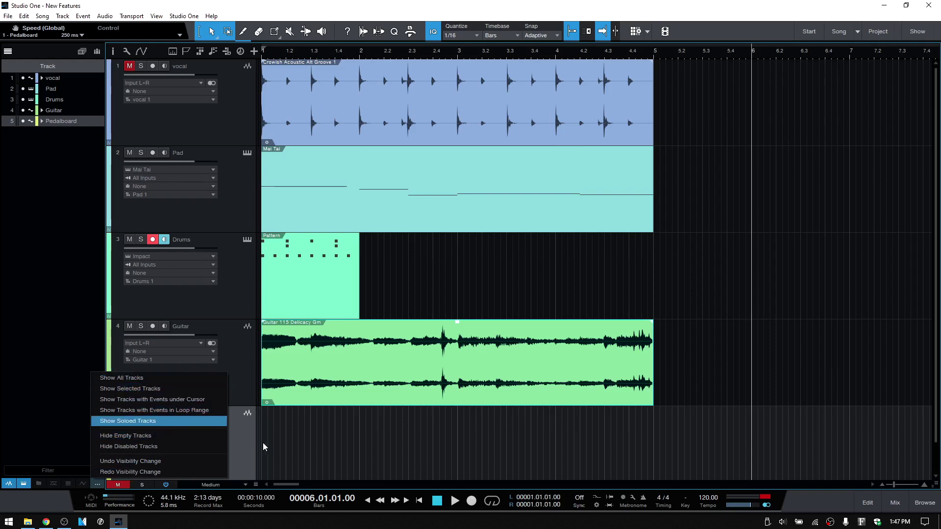
click(245, 442)
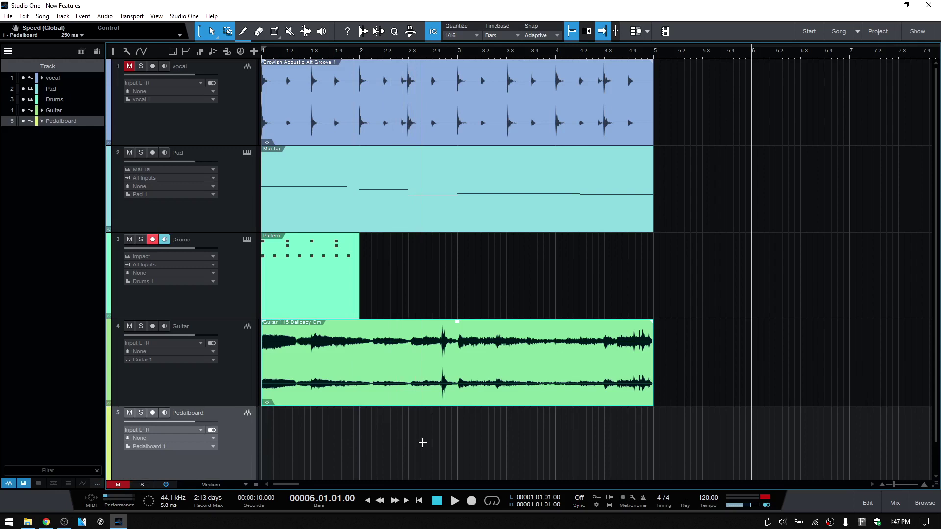